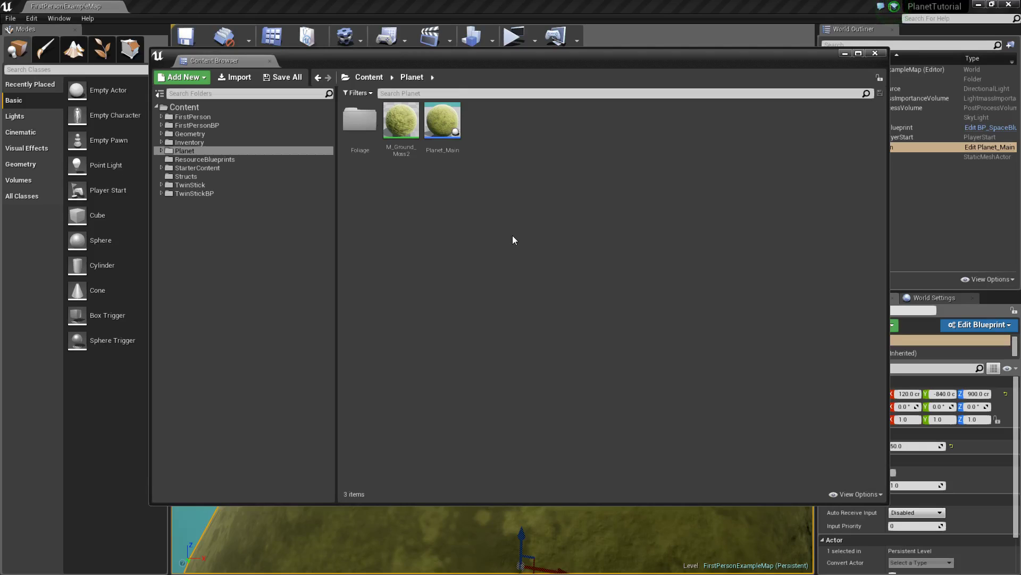
Add a Material asset named New_Planet_MAT to the Planet folder and open its graph
right_click(525, 168)
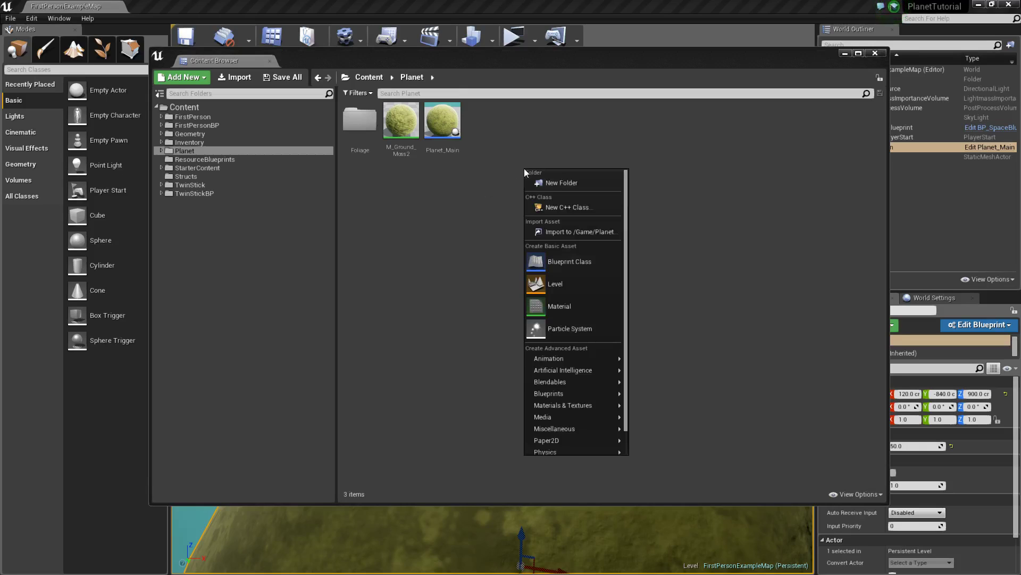
left_click(551, 312)
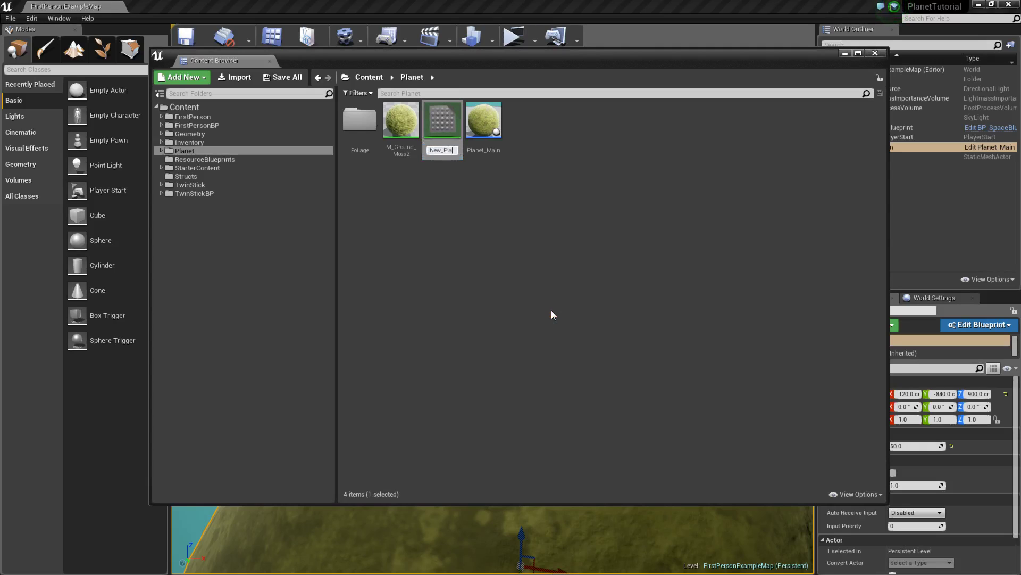
type("New_Planet_MAT")
key("Return")
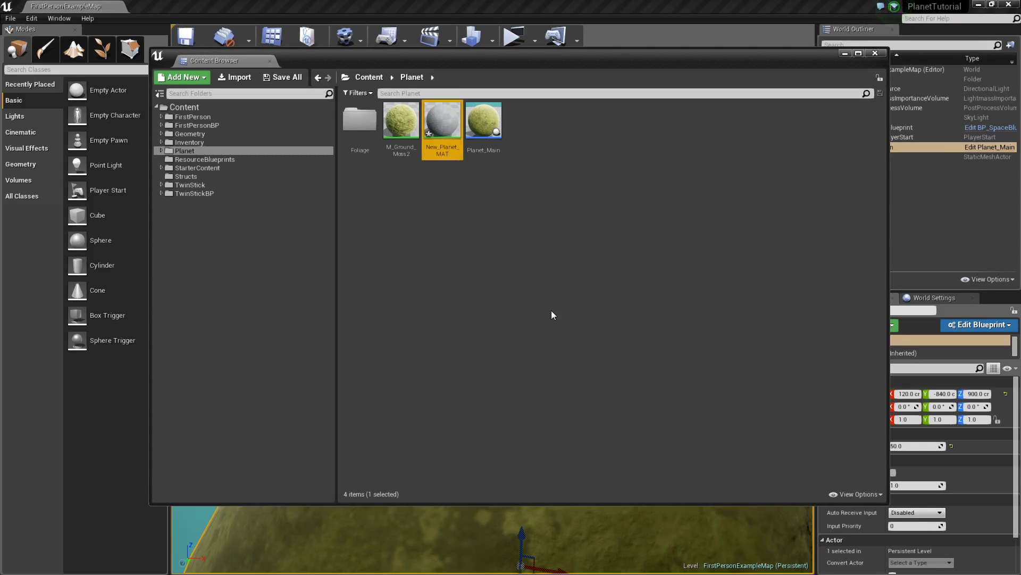
double_click(446, 139)
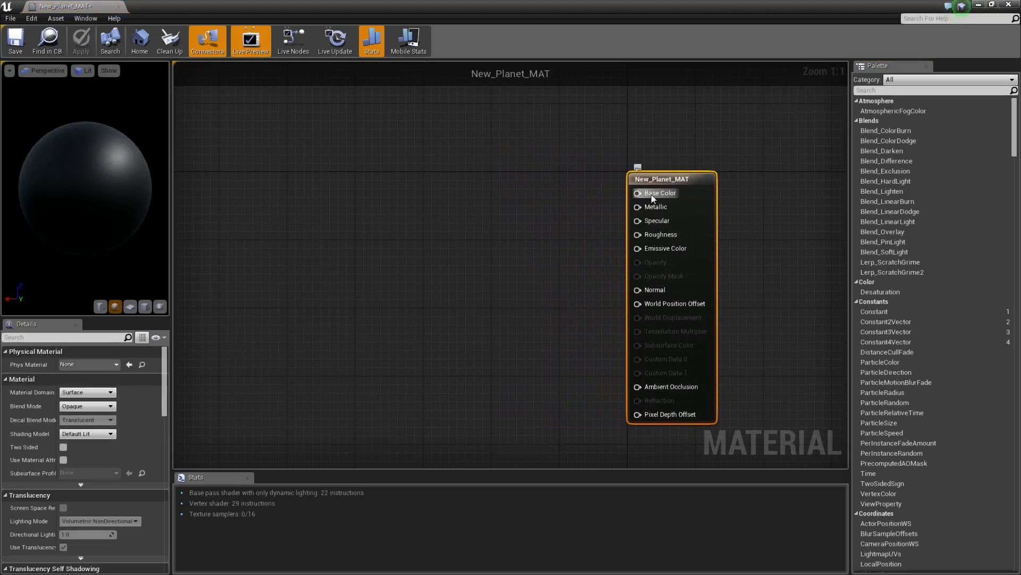
left_click(459, 156)
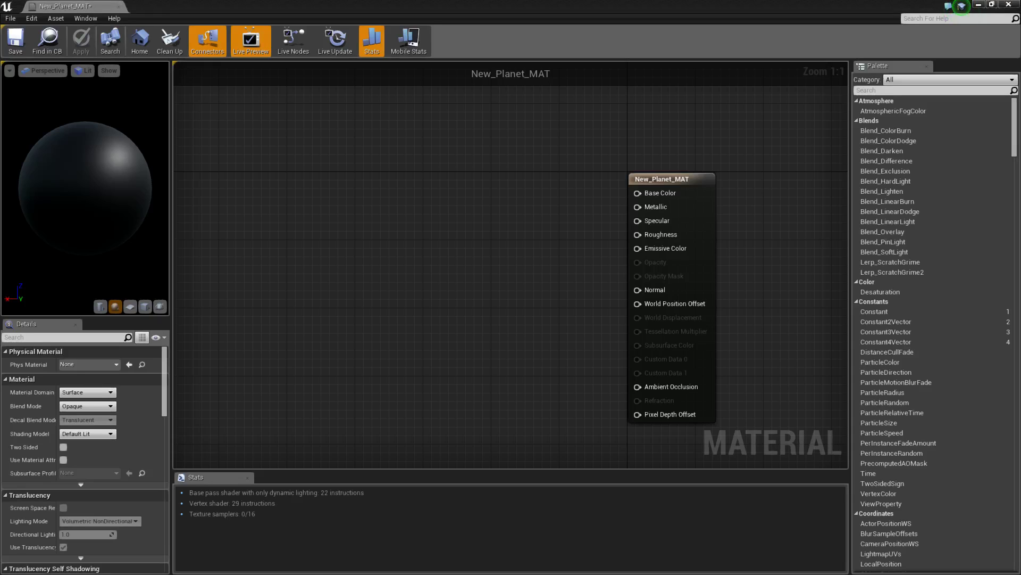
In Firefox's grass texture results, bring up the seamless tileable grass image preview
key("alt+Tab")
left_click(34, 7)
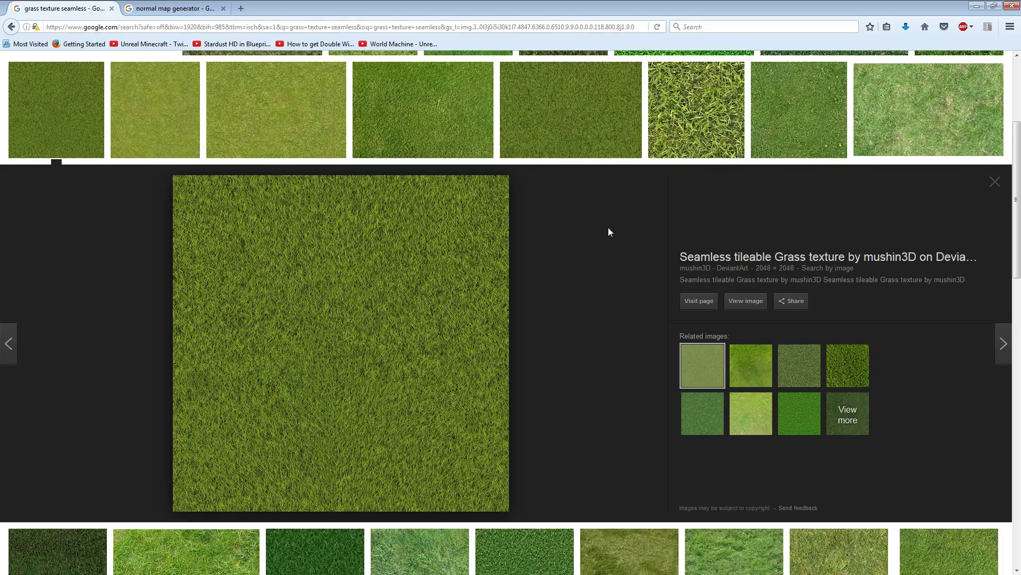
scroll(610, 231, "up", 3)
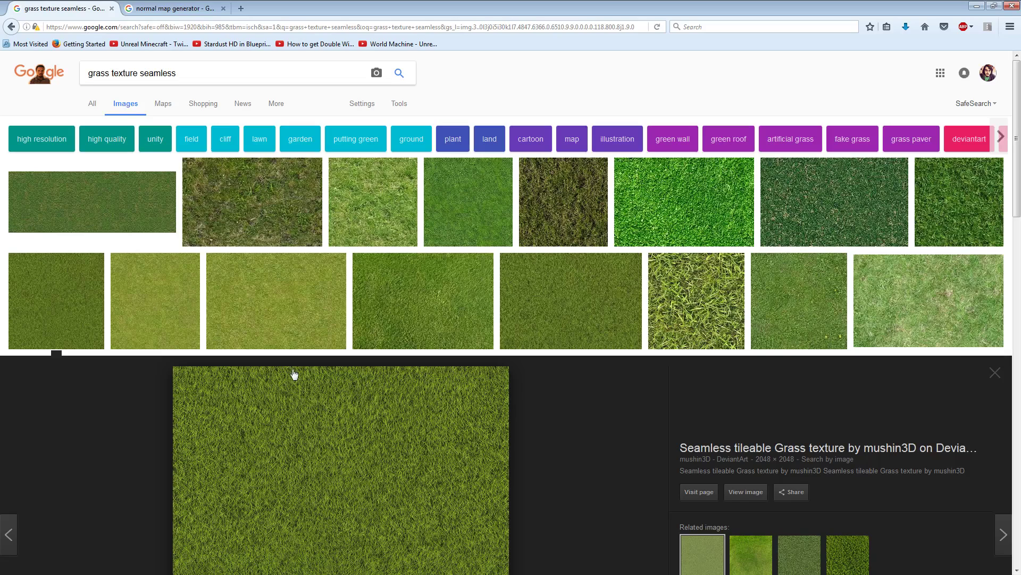
scroll(319, 372, "down", 3)
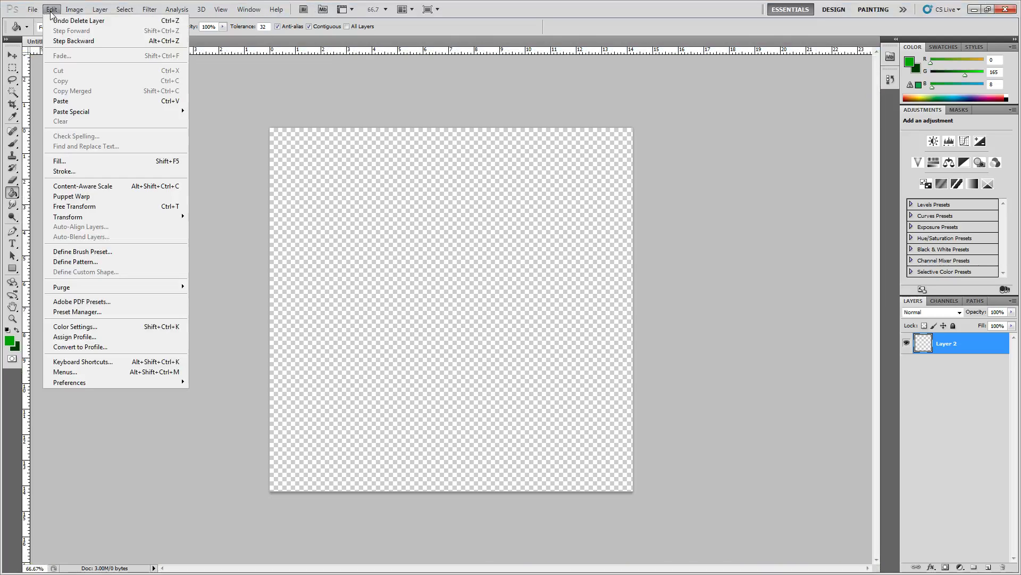
Paste the grass texture and scale the layer to 50% to fit the canvas
left_click(60, 102)
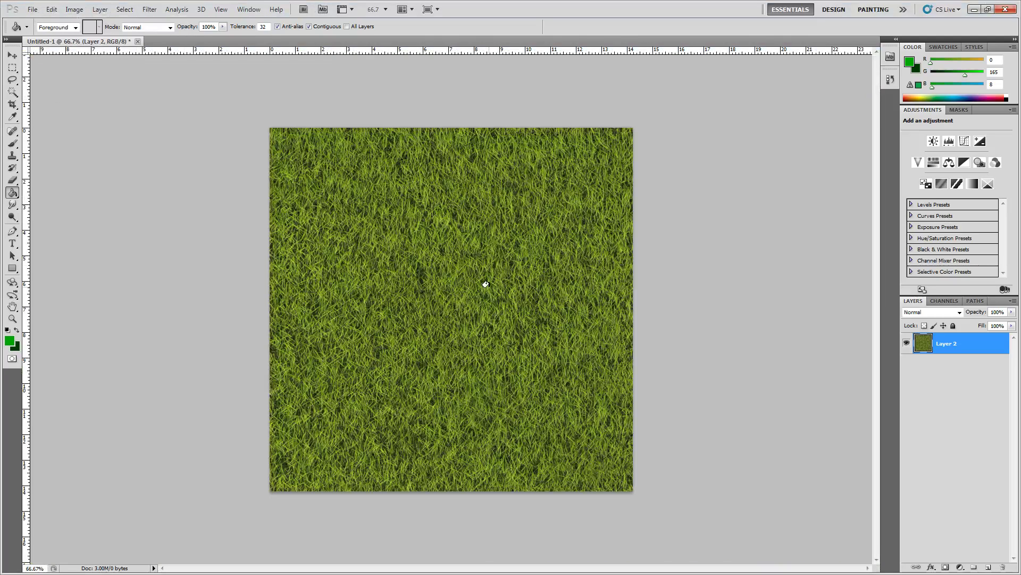
left_click(12, 56)
scroll(453, 320, "down", 4, "alt")
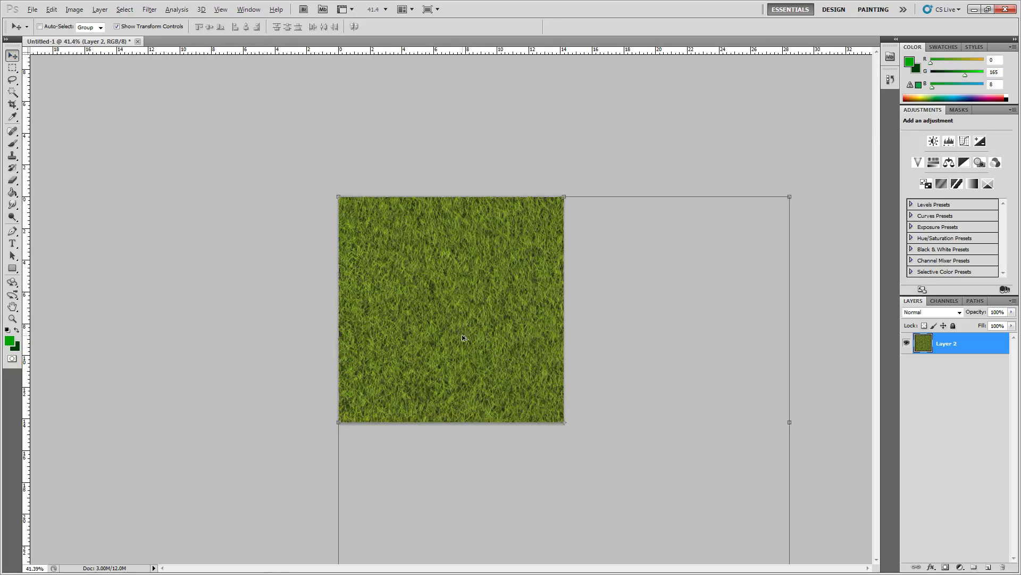
left_click_drag(643, 501, 515, 373, "shift")
scroll(476, 339, "up", 5, "alt")
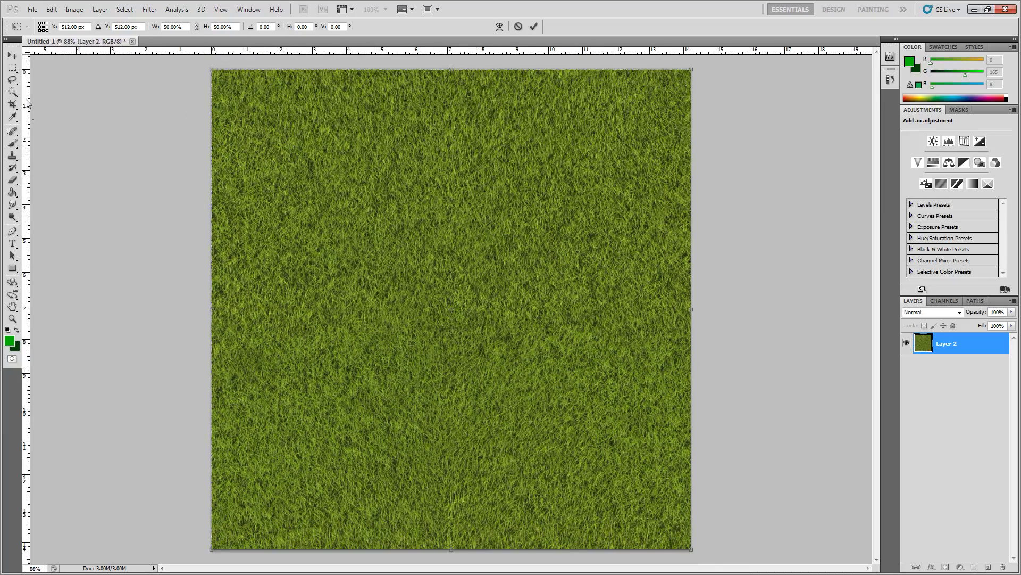
left_click(14, 56)
left_click(455, 229)
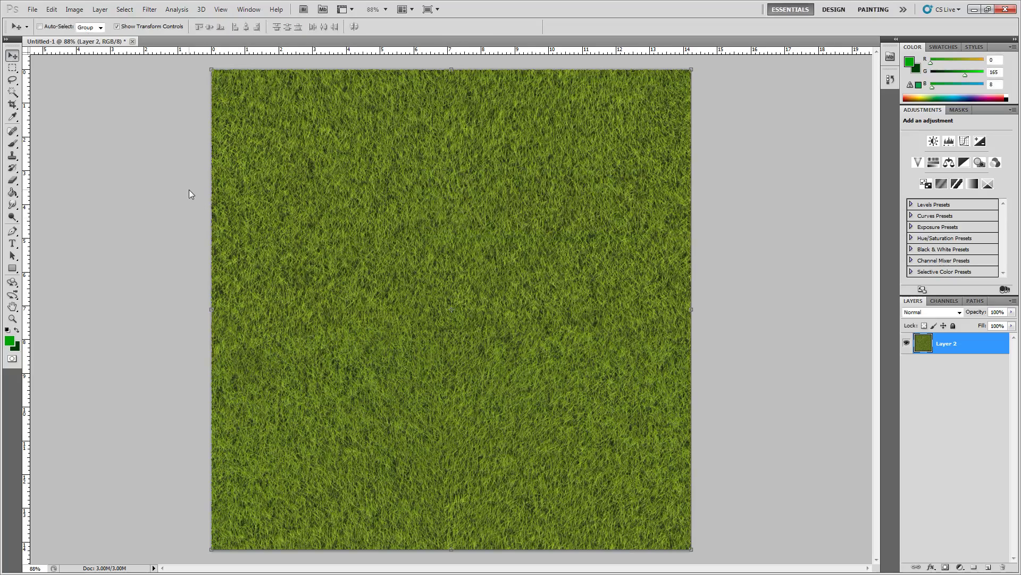
Save the image as PNG named Grass_D.png, replacing the existing file
left_click(30, 10)
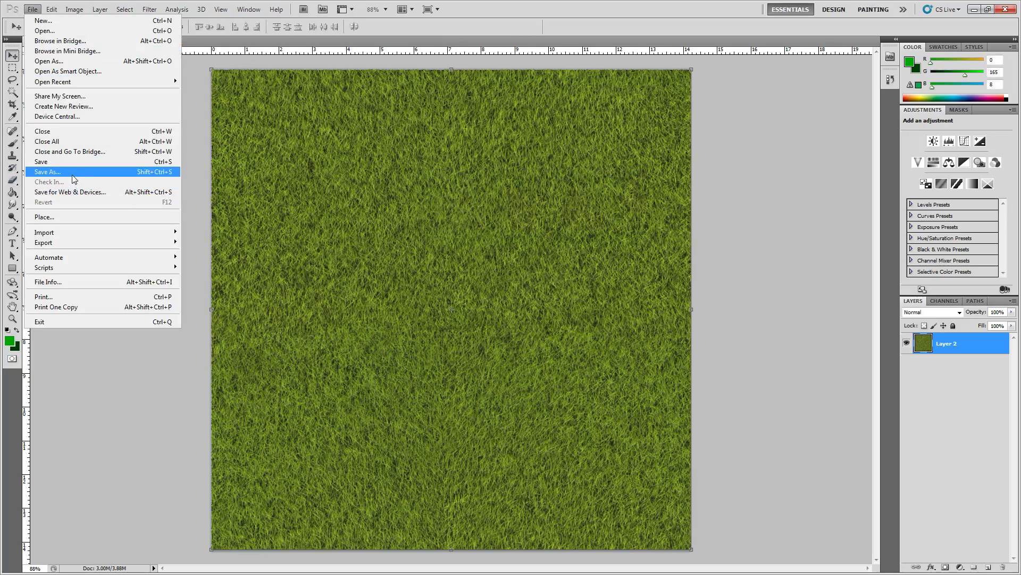
left_click(74, 171)
left_click(525, 290)
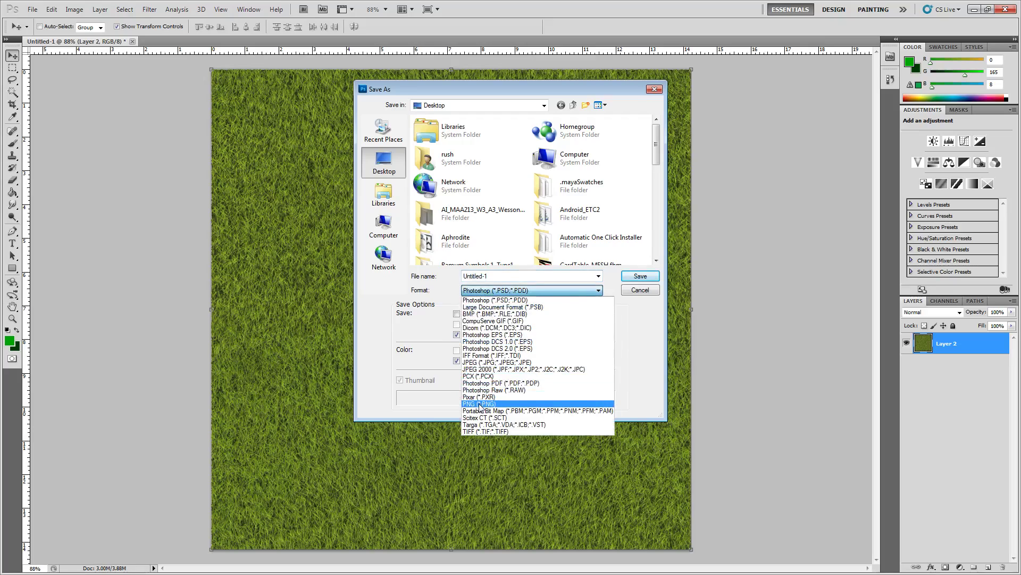
left_click(485, 404)
type("Grass")
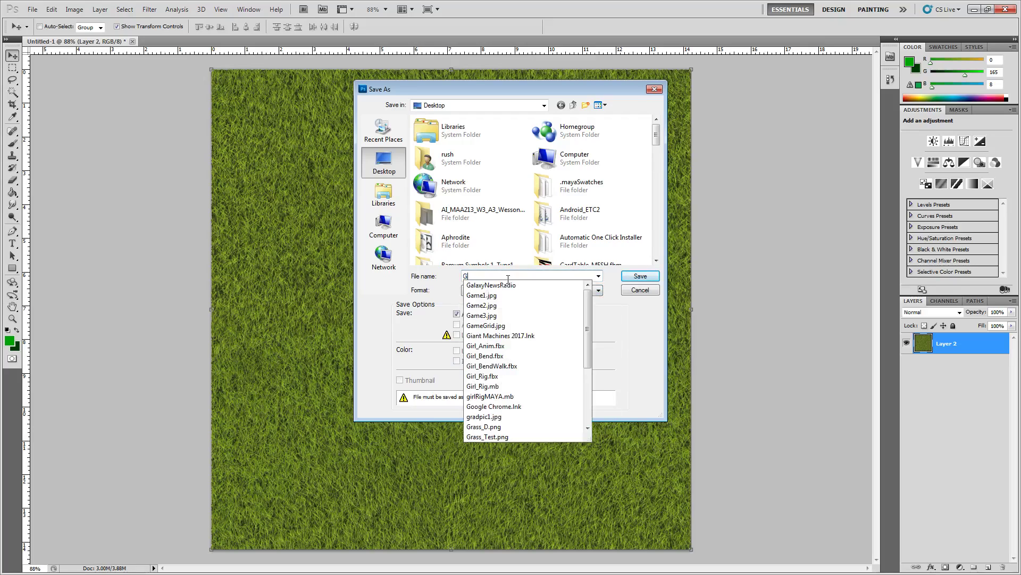
key("Down")
key("Down")
key("Up")
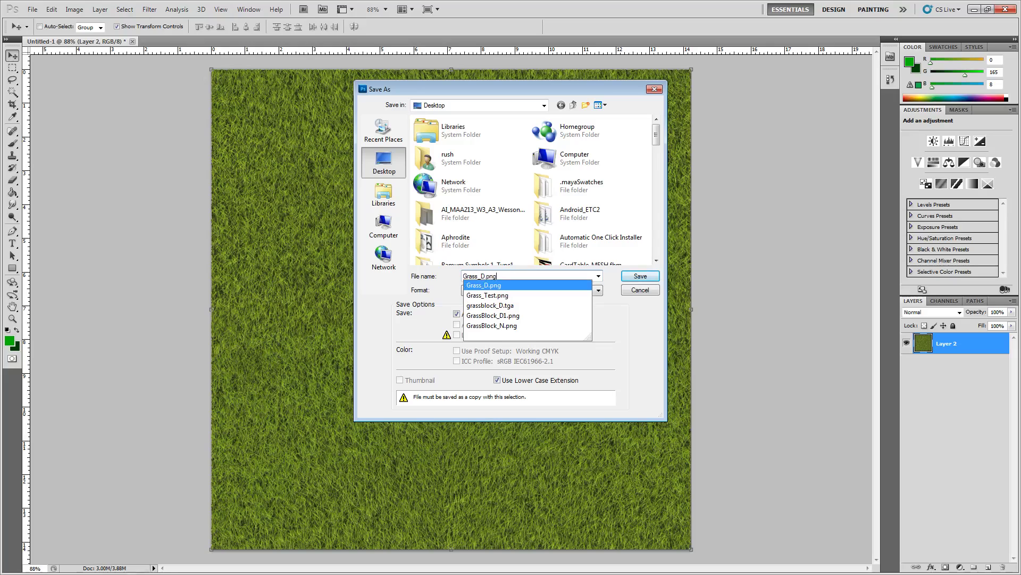
key("Return")
left_click(490, 219)
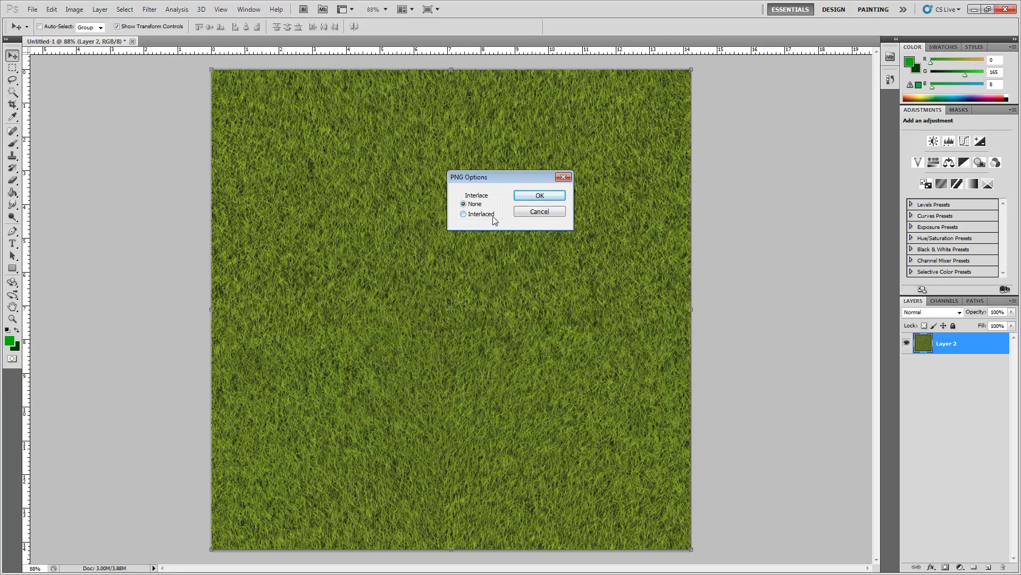
left_click(535, 197)
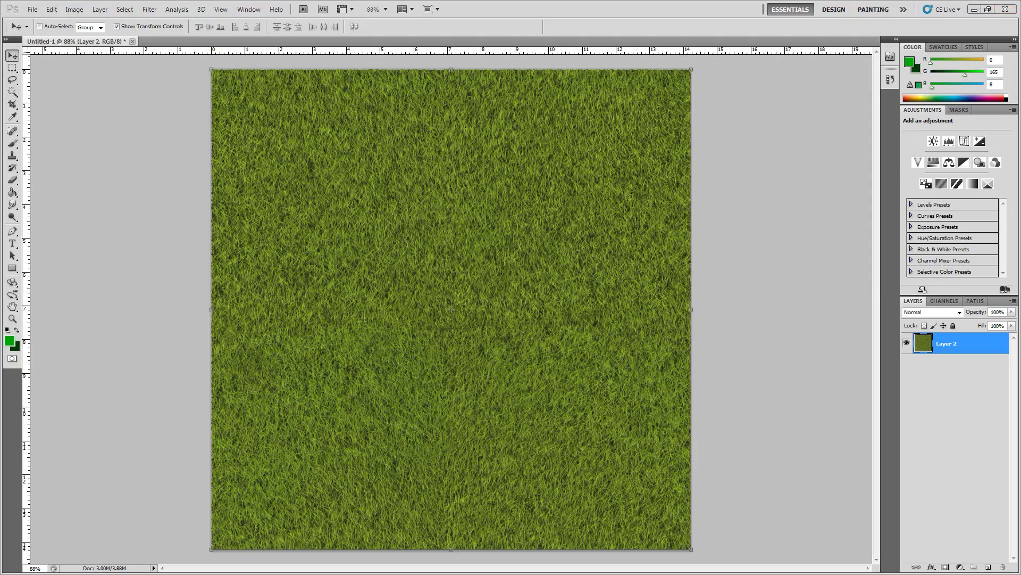
From the 'normal map generator' search results, open the NormalMap-Online Github cpetry site
key("alt+Tab")
left_click(274, 9)
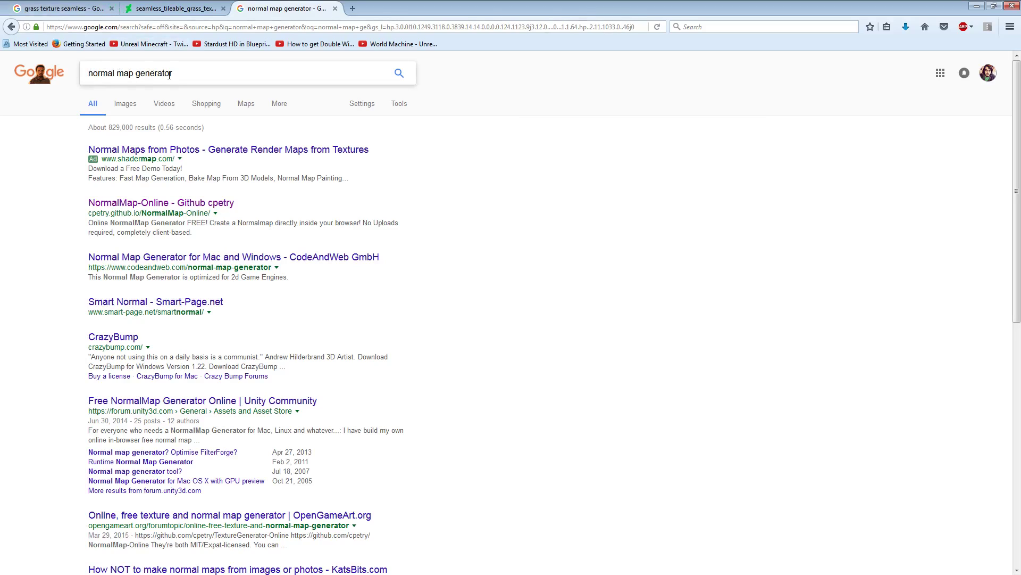
left_click(197, 210)
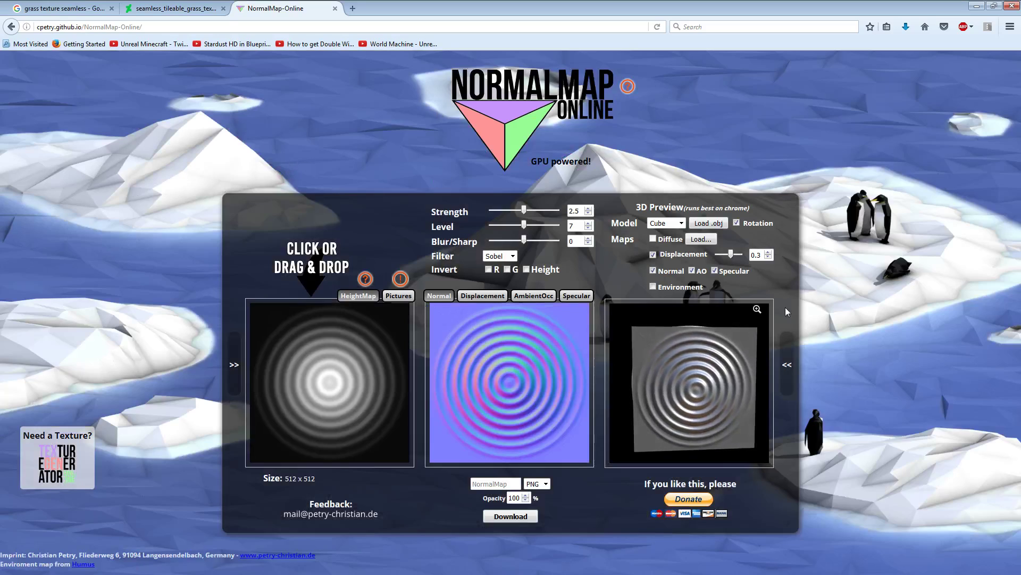
Load Grass_D.png from disk into NormalMap-Online's HeightMap slot
left_click(317, 369)
type("grass")
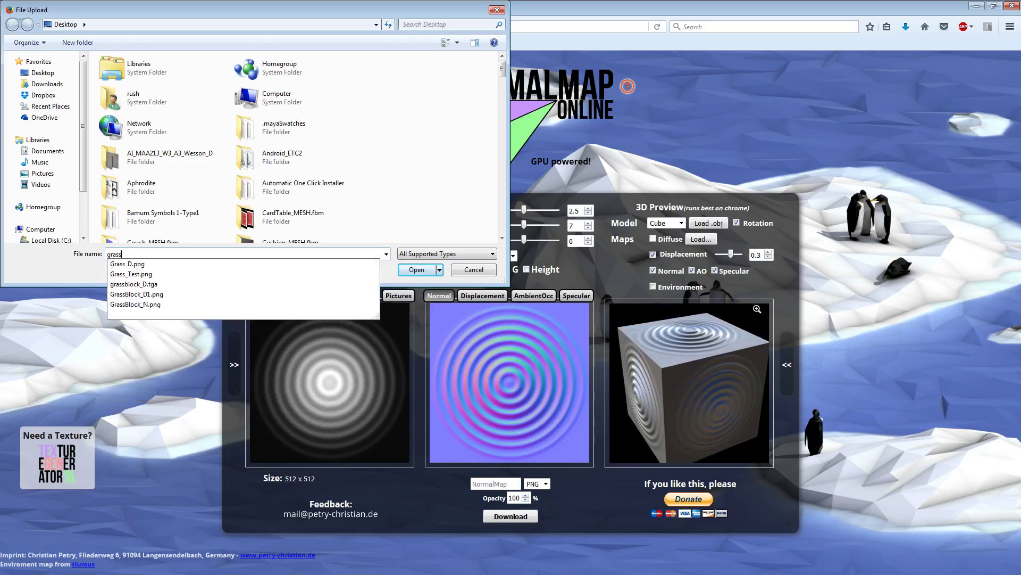
key("Down")
key("Return")
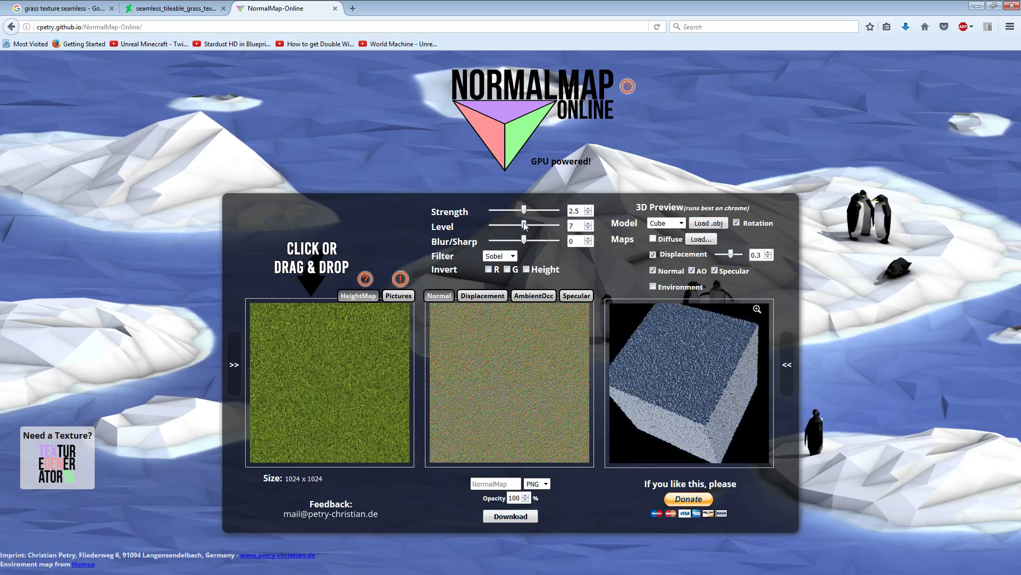
Adjust the normal map sliders to Strength 1.85 and Level 9.1
left_click_drag(524, 224, 554, 226)
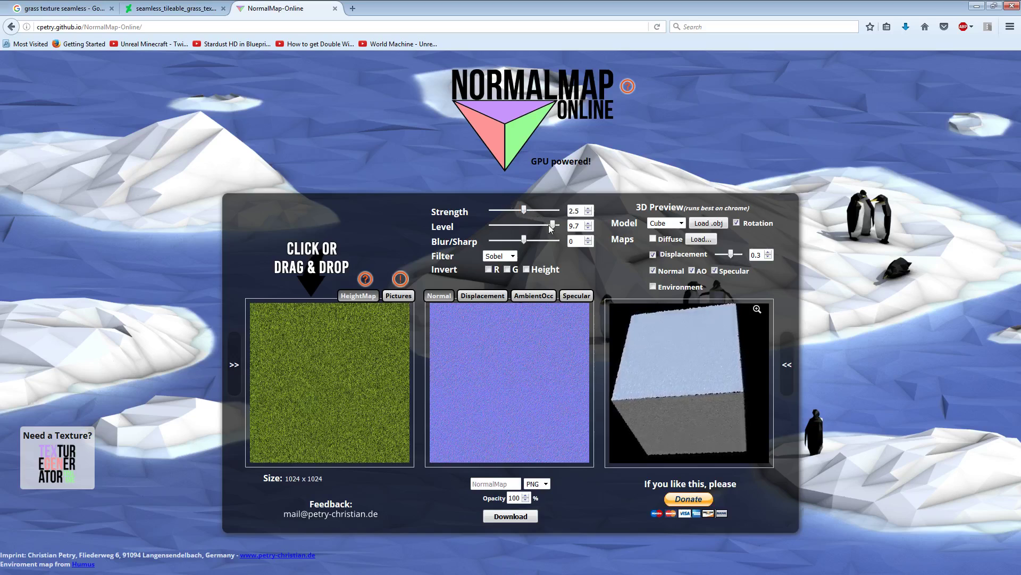
left_click_drag(551, 225, 558, 226)
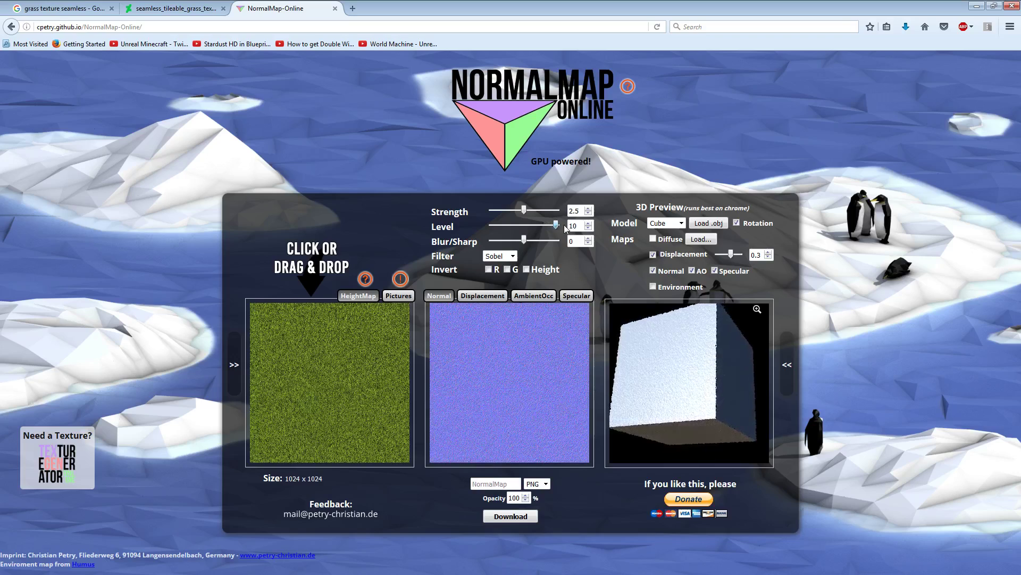
mouse_move(524, 210)
left_mouse_down()
mouse_move(542, 213)
mouse_move(516, 212)
left_mouse_up()
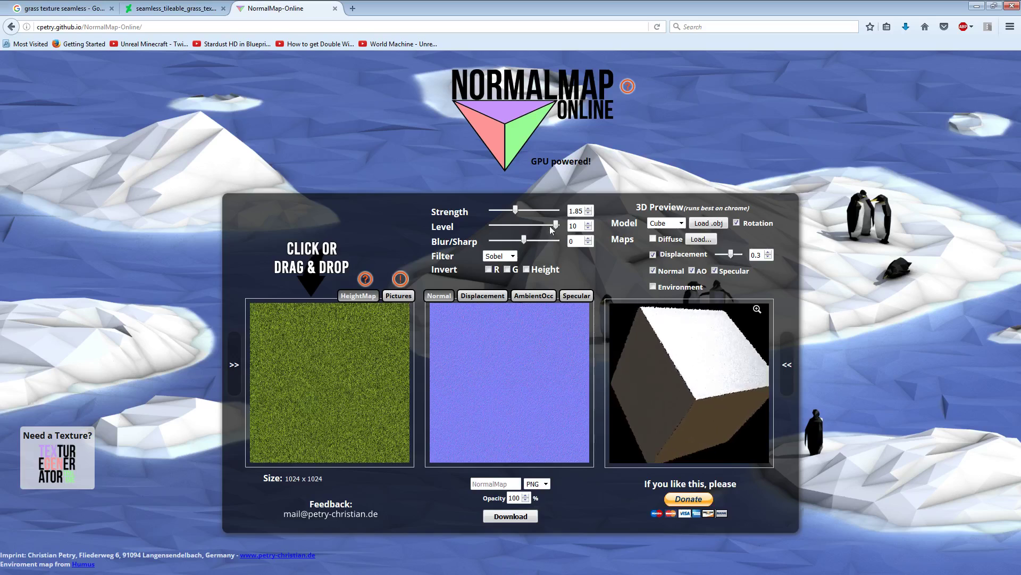
left_click_drag(551, 230, 543, 230)
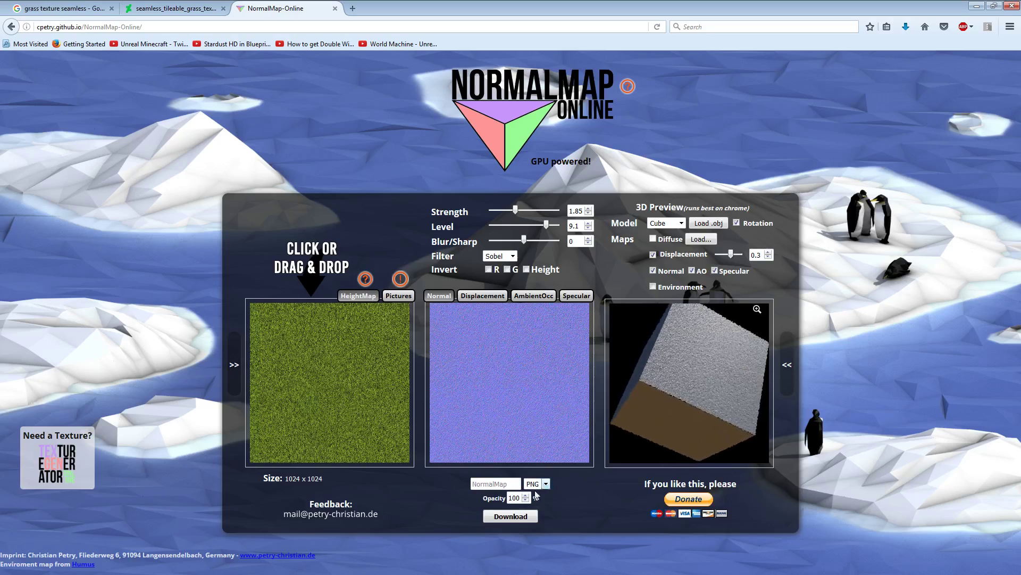
Name the normal map Grass_N and save the PNG download to disk
left_click(502, 482)
type("Gr")
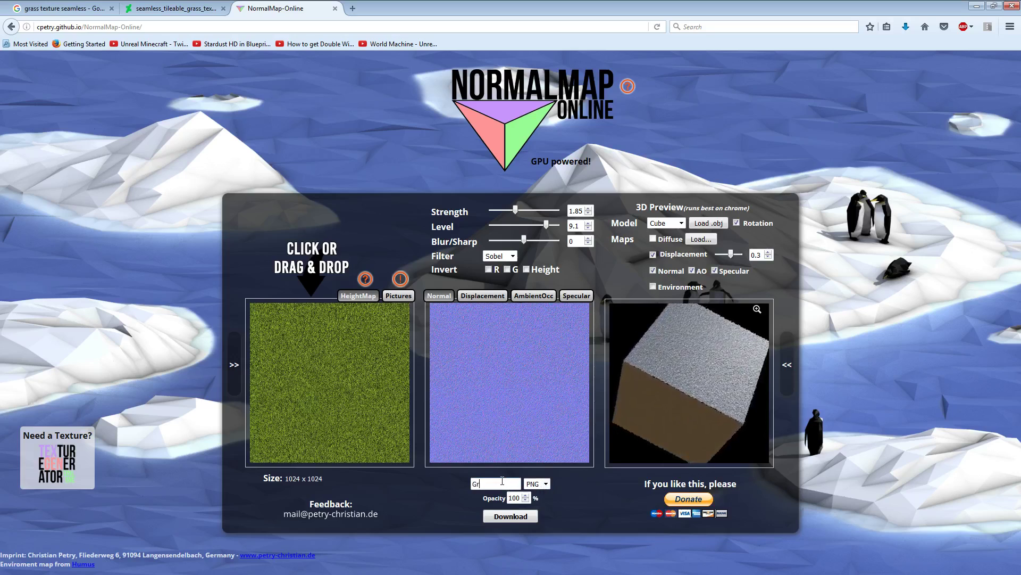
type("ass_N")
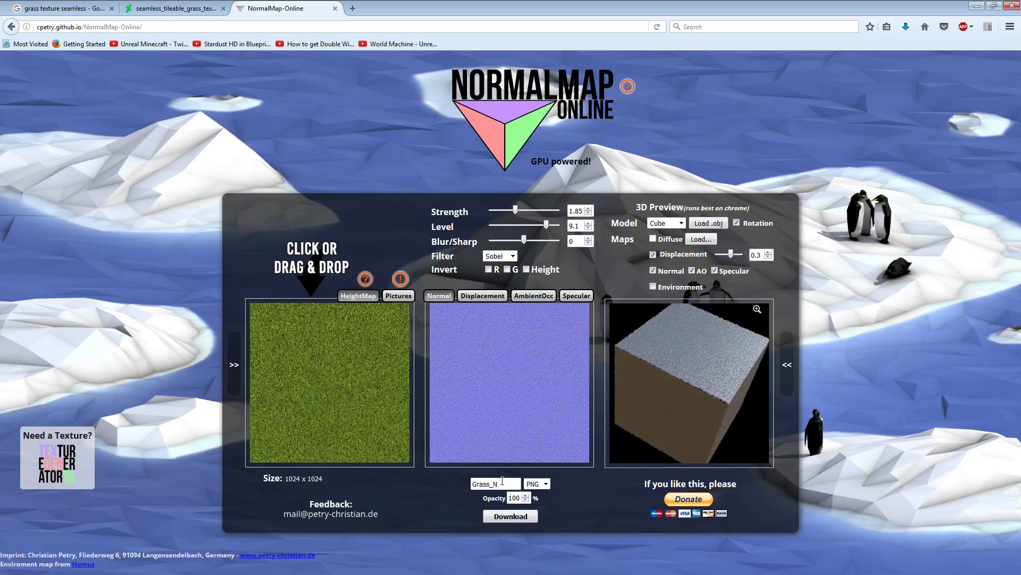
left_click(506, 515)
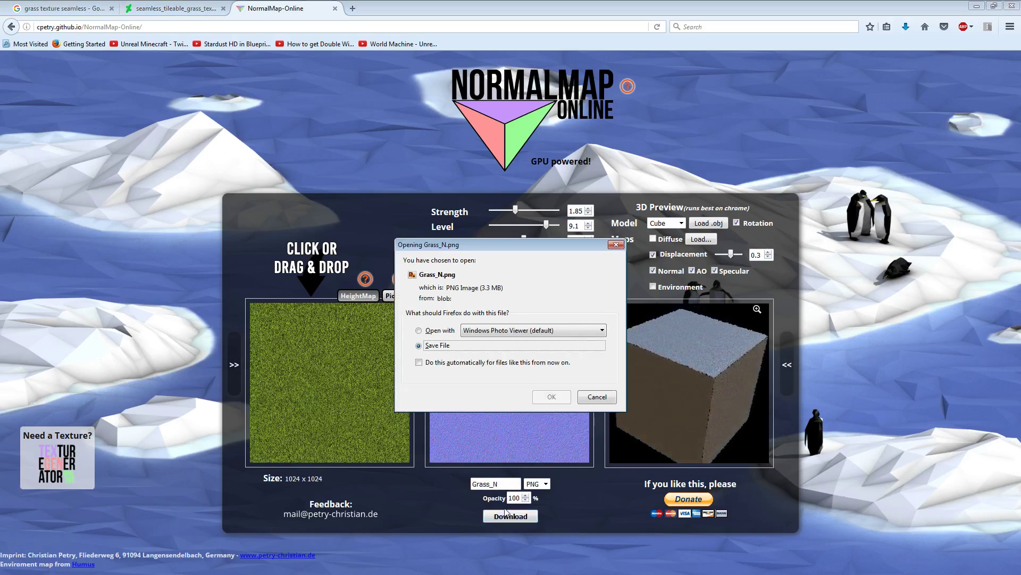
left_click(552, 397)
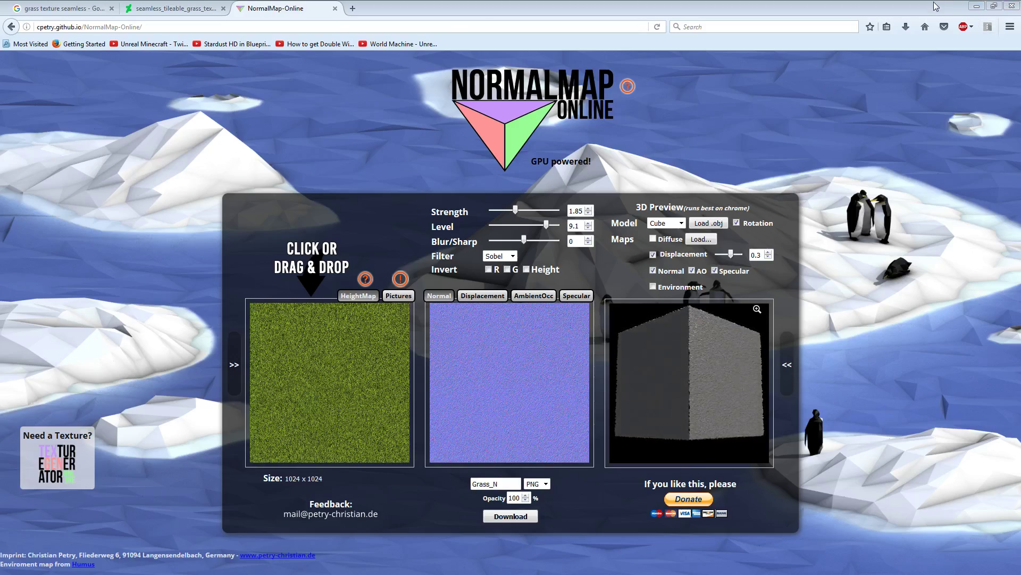
left_click_drag(934, 3, 611, 224)
Drag the grass diffuse image into the Planet folder to import it as Grass_D
left_click_drag(743, 7, 596, 112)
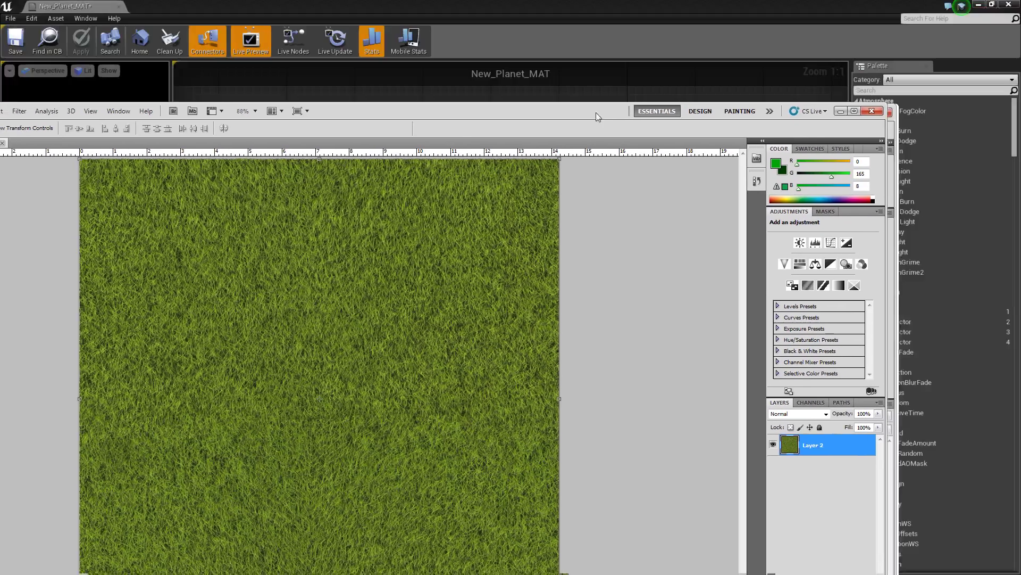
left_click(647, 75)
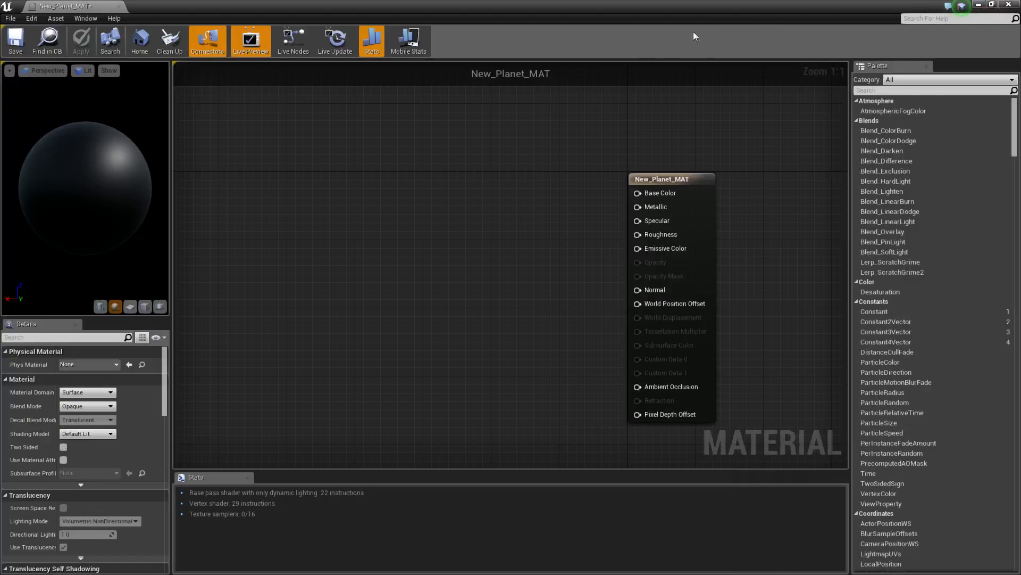
left_click(978, 6)
left_click(612, 294)
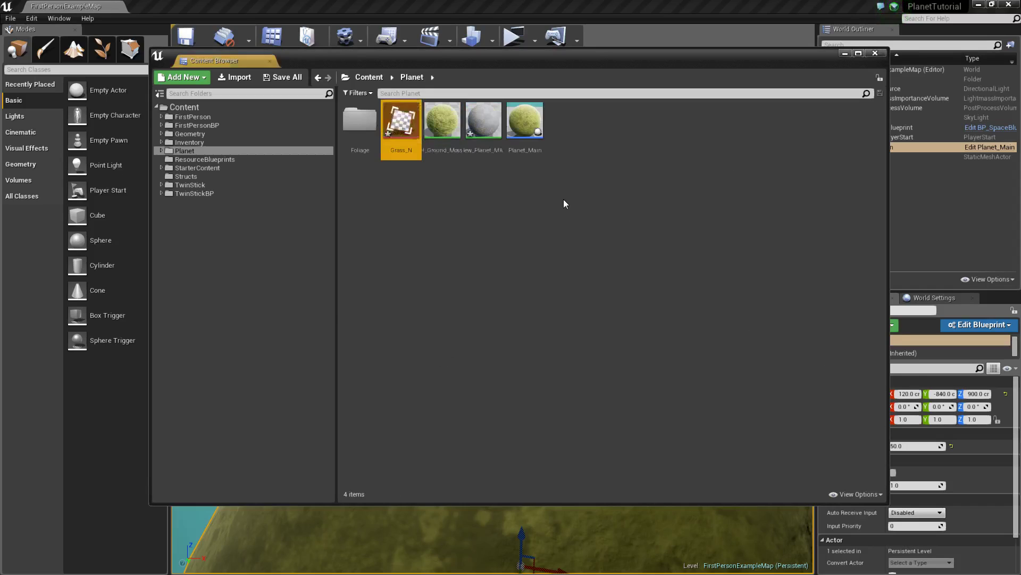
left_click(564, 123)
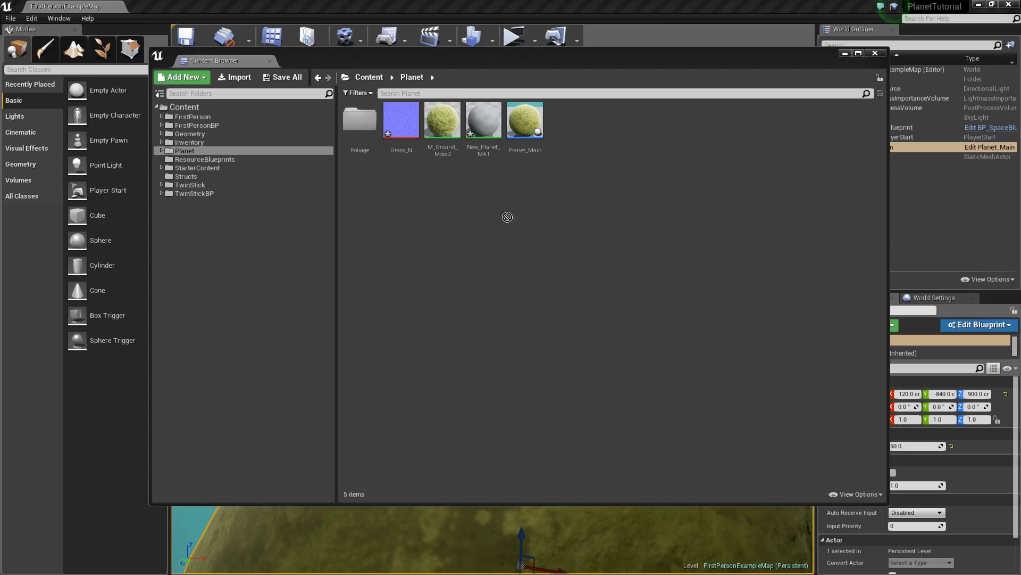
left_click_drag(507, 217, 509, 216)
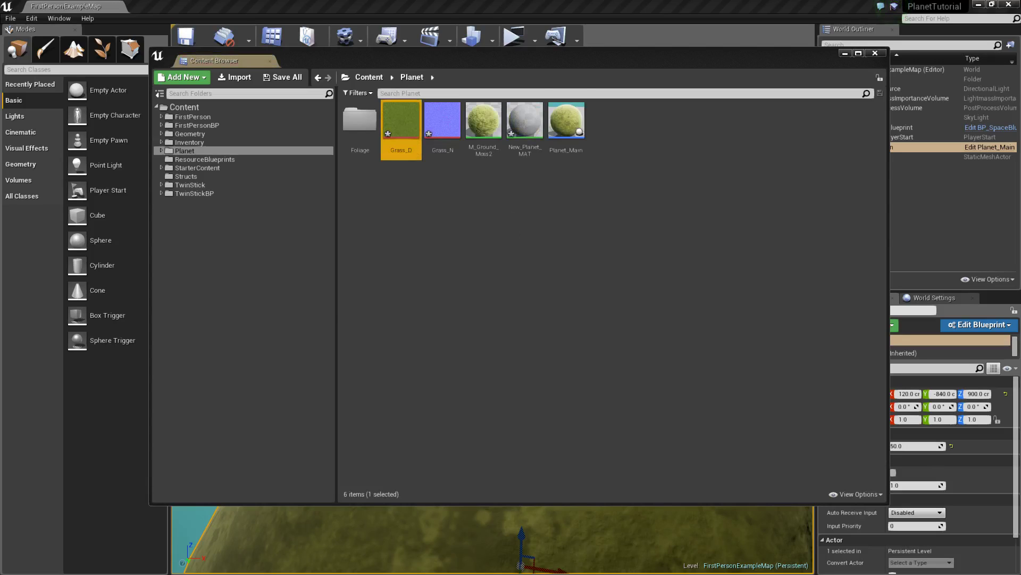
Preview the grass map's Displacement, AmbientOcc and Specular outputs in NormalMap-Online
key("alt+Tab")
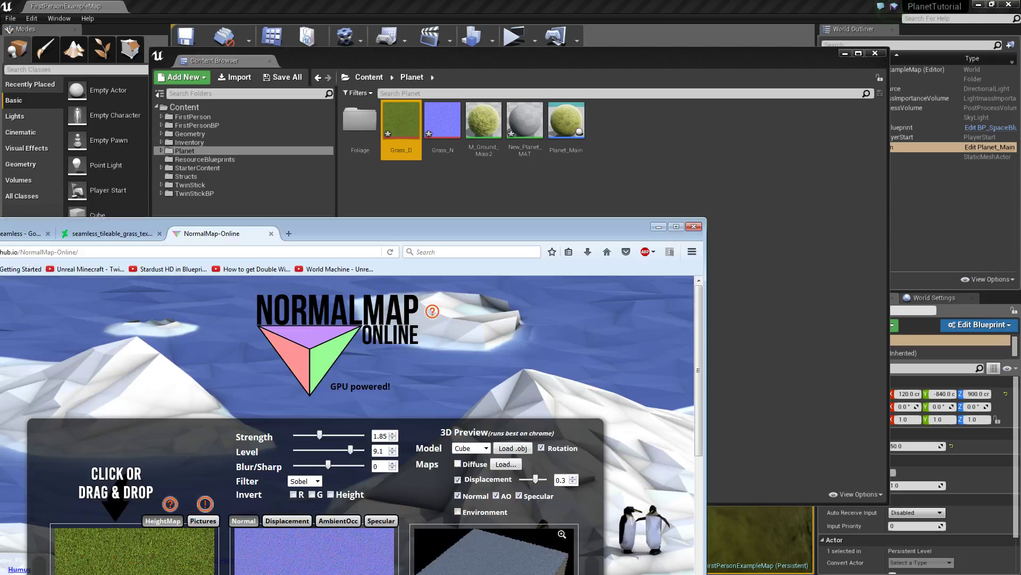
double_click(543, 225)
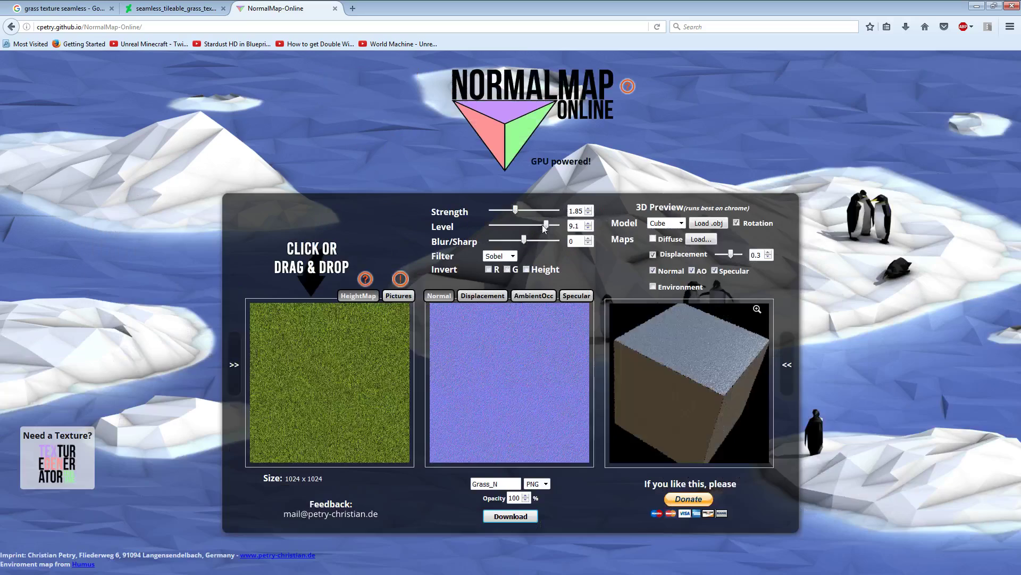
left_click(496, 297)
left_click(532, 296)
left_click(577, 295)
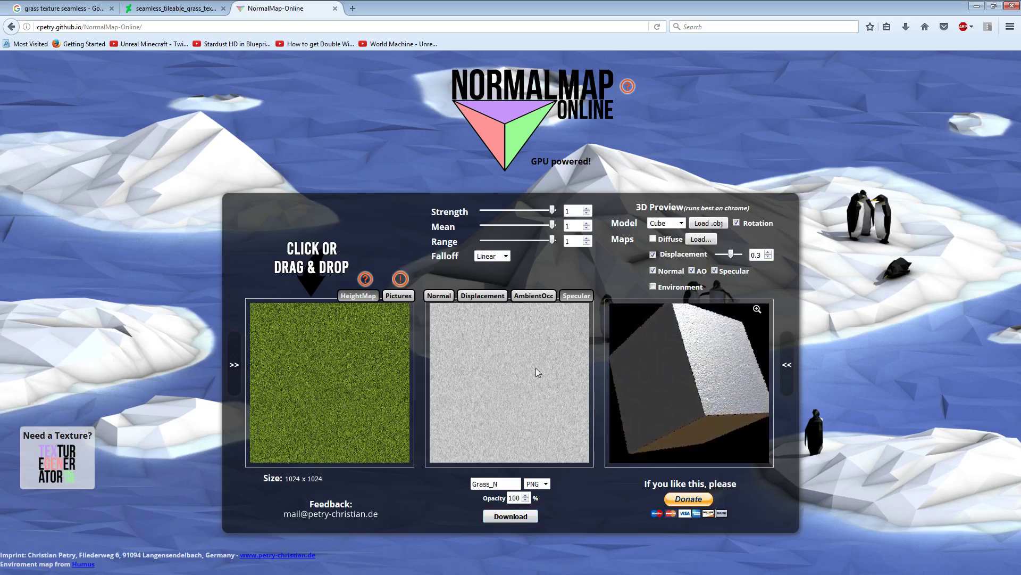
Save Grass_D, Grass_N and New_Planet_MAT in Unreal with Save All
left_click(978, 8)
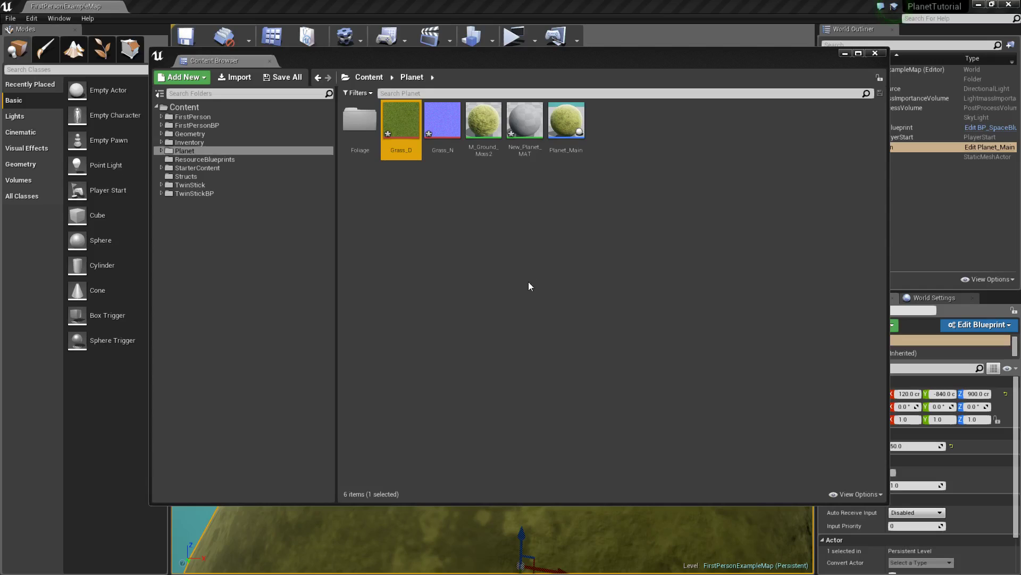
left_click(459, 198)
left_click(284, 79)
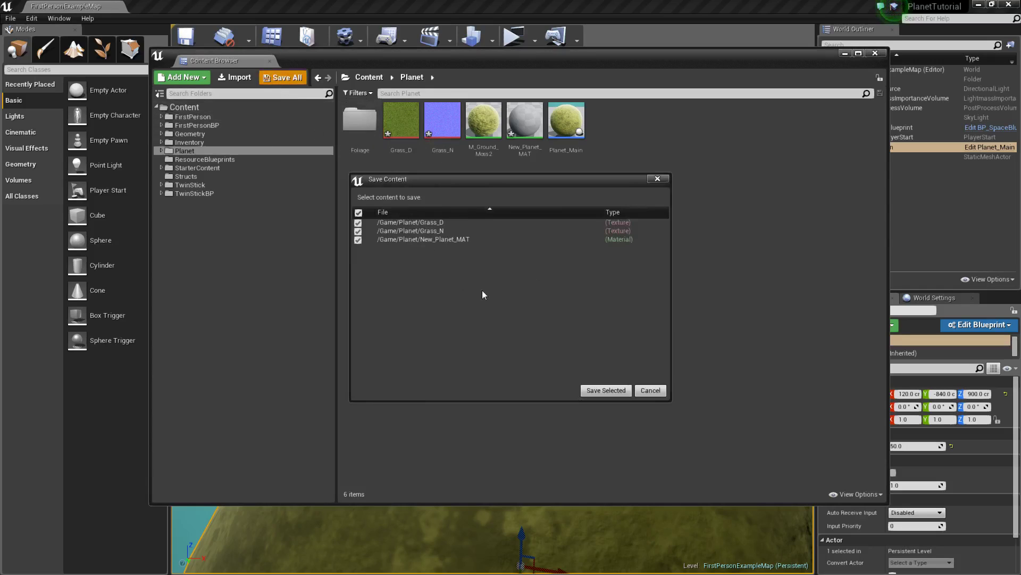
left_click(604, 390)
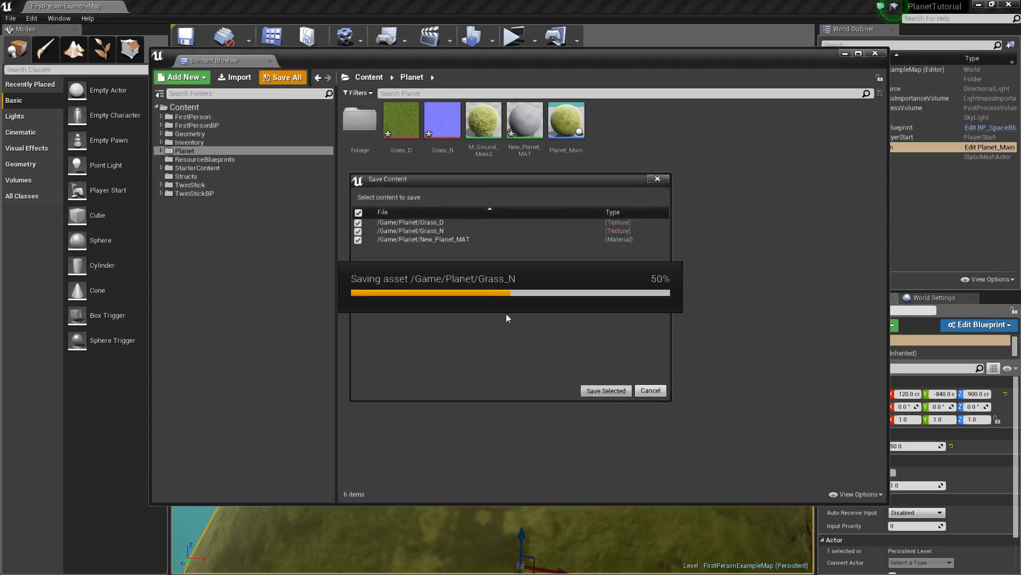
Drag Grass_D and Grass_N from the Content Browser into the New_Planet_MAT graph as texture samples
left_click(398, 121)
left_click(442, 124)
left_click(446, 232)
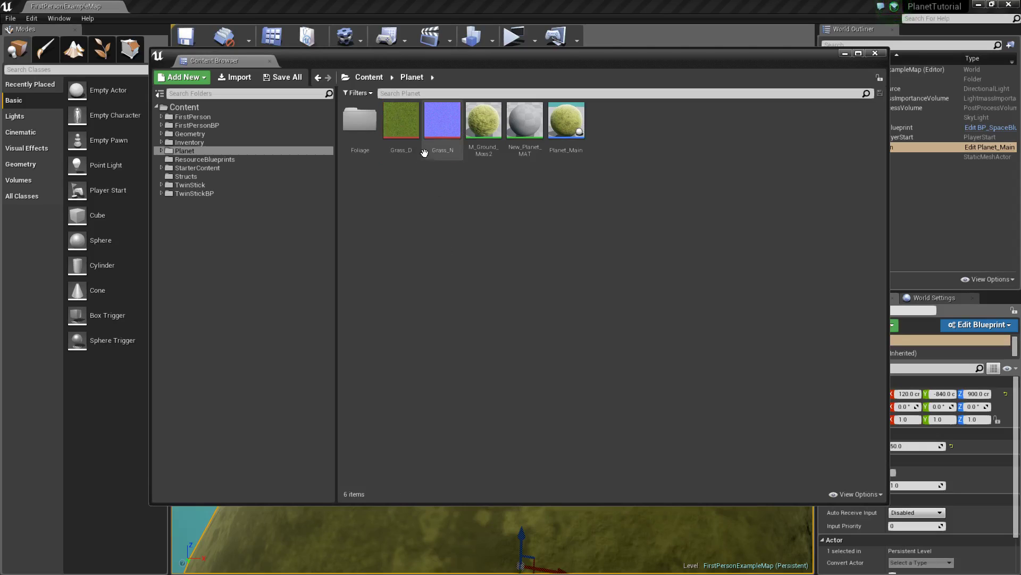
double_click(521, 154)
left_click_drag(530, 21, 769, 162)
left_click(442, 121)
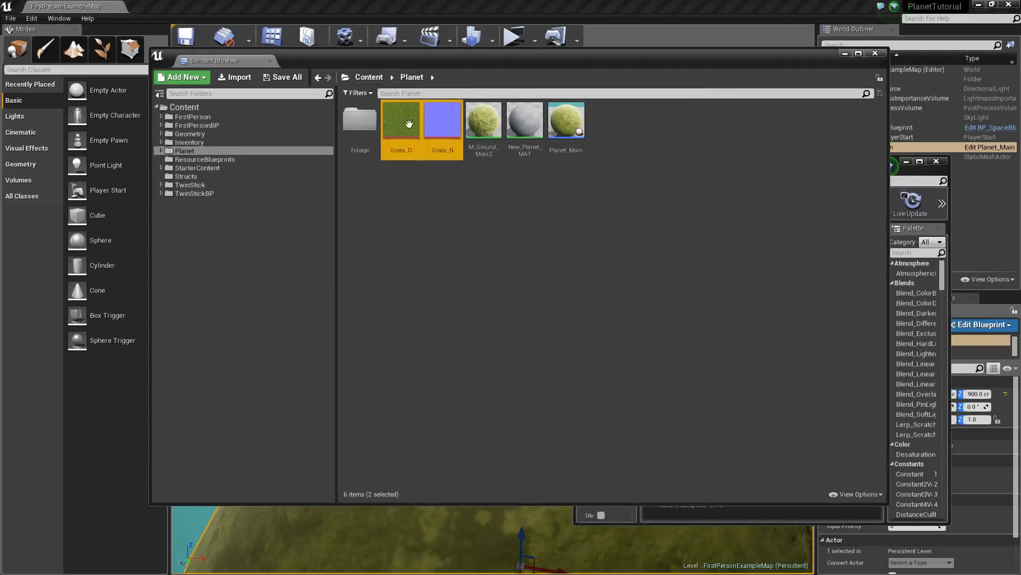
left_click_drag(497, 64, 341, 42)
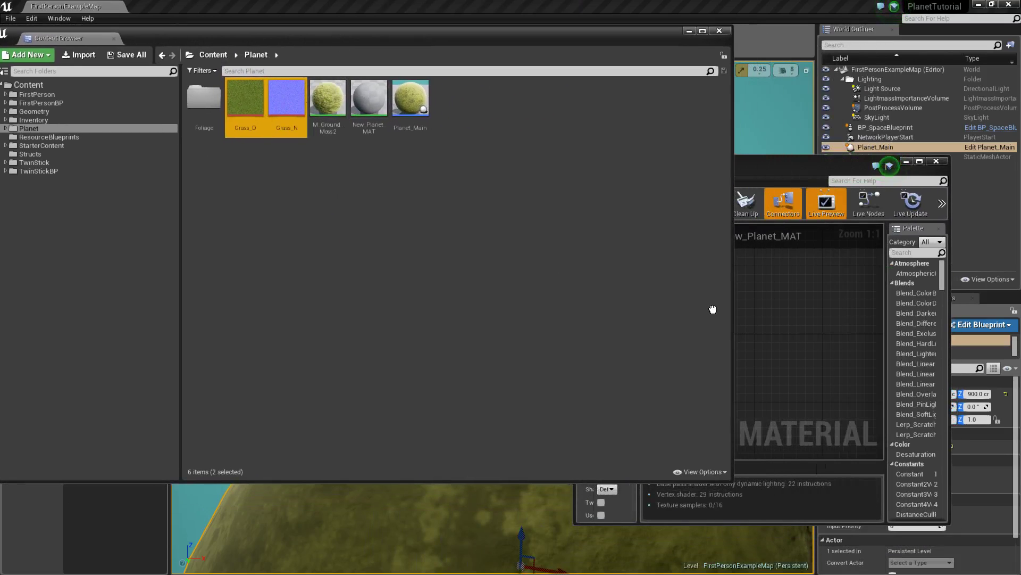
left_click_drag(777, 320, 790, 327)
Arrange the Grass_D sample node above the Grass_N sample node
left_click(919, 161)
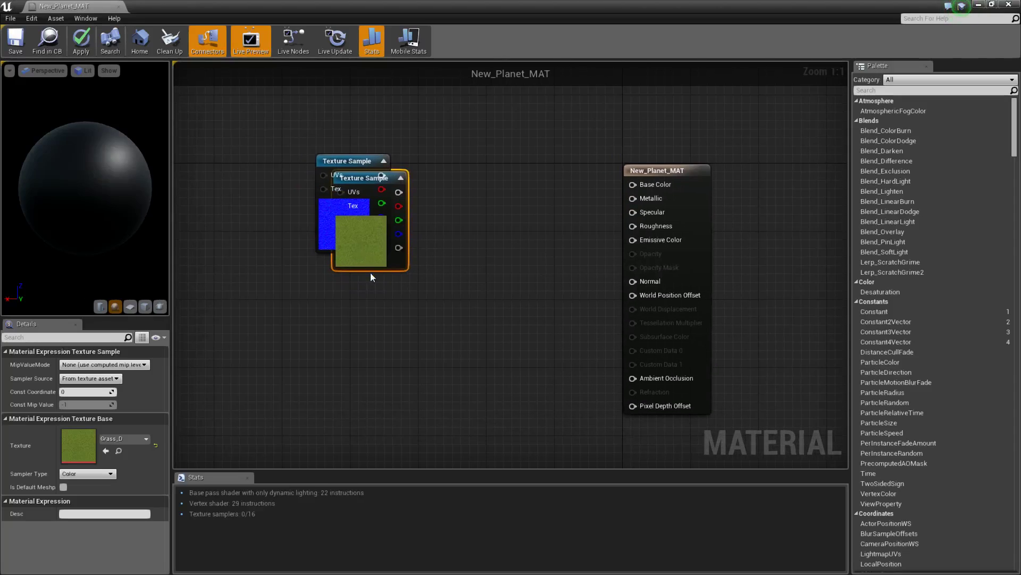
left_click_drag(370, 272, 431, 189)
left_click_drag(348, 239, 426, 397)
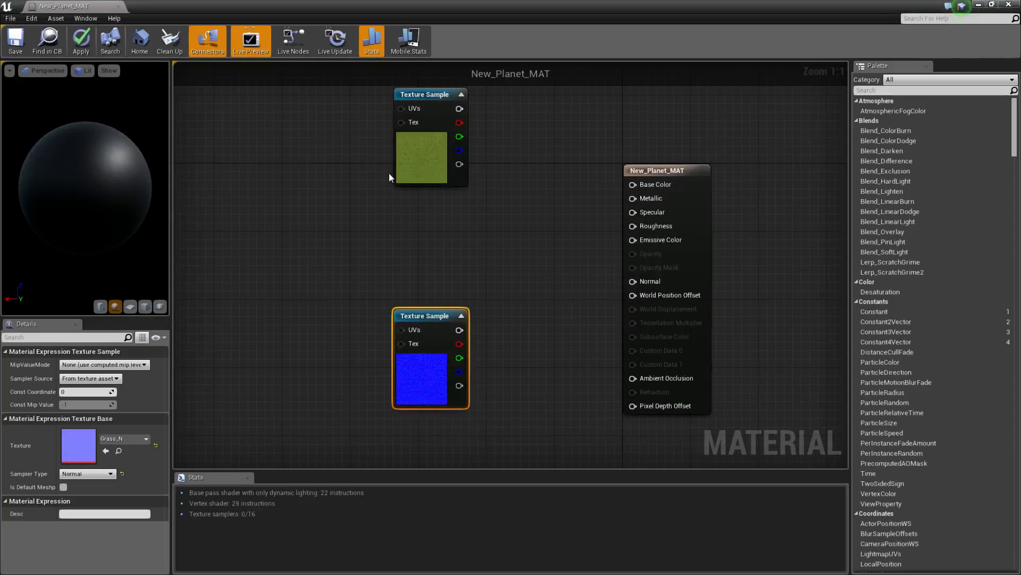
left_click_drag(430, 156, 378, 199)
left_click_drag(421, 362, 368, 357)
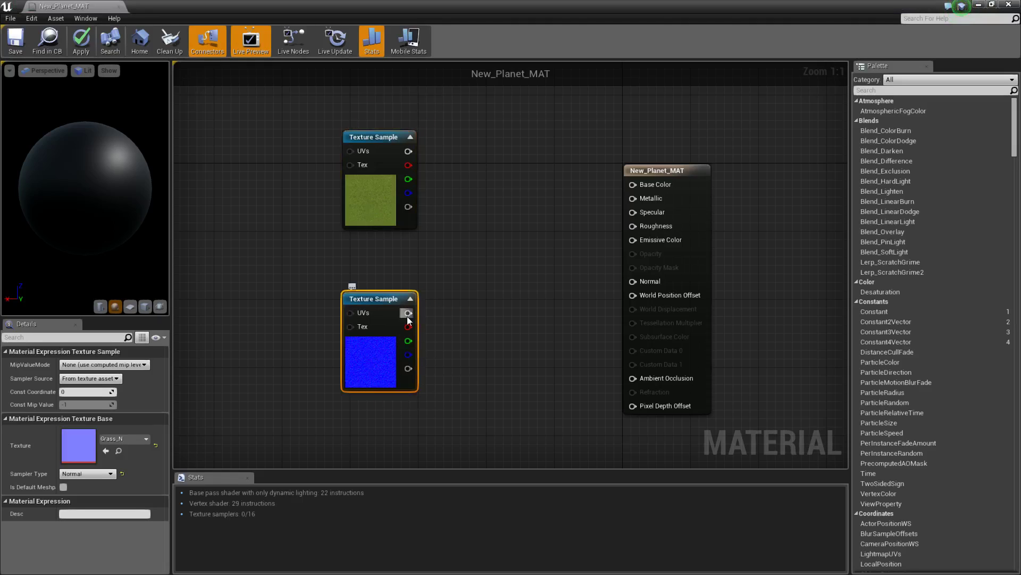
Wire Grass_N into Normal and Grass_D into Base Color, then inspect the grassy preview sphere
left_click_drag(649, 284, 648, 282)
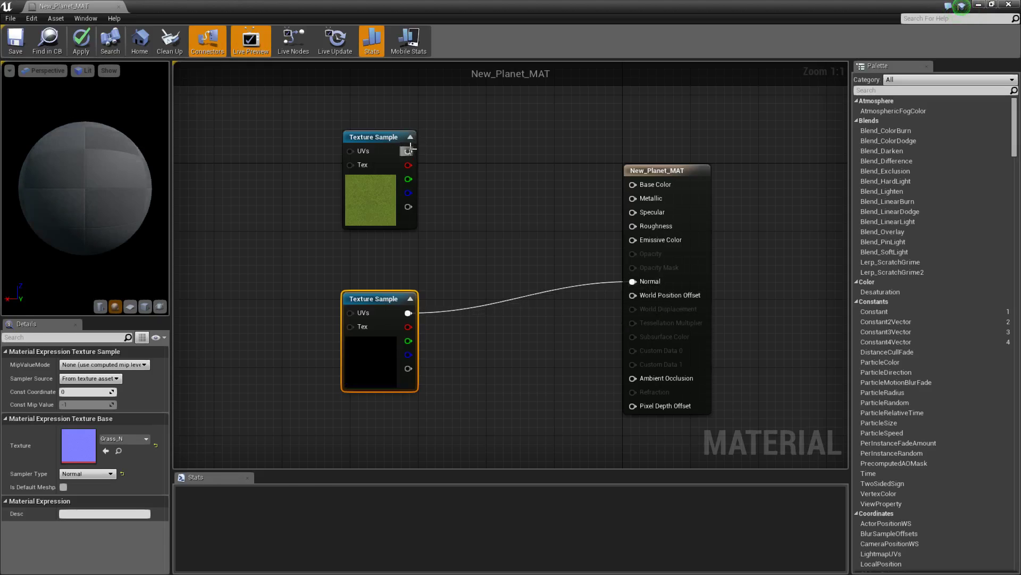
left_click_drag(408, 151, 643, 184)
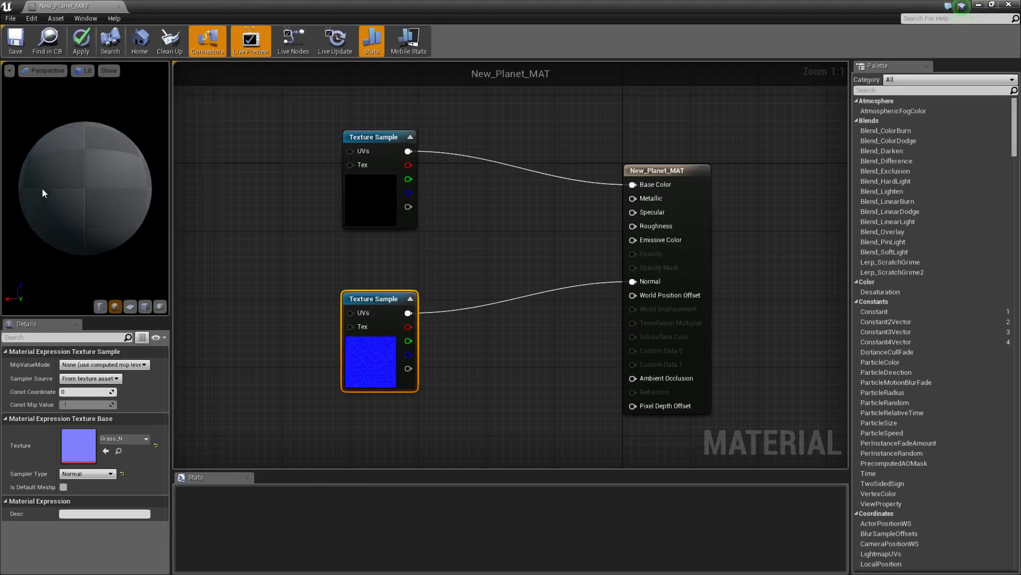
left_click(130, 306)
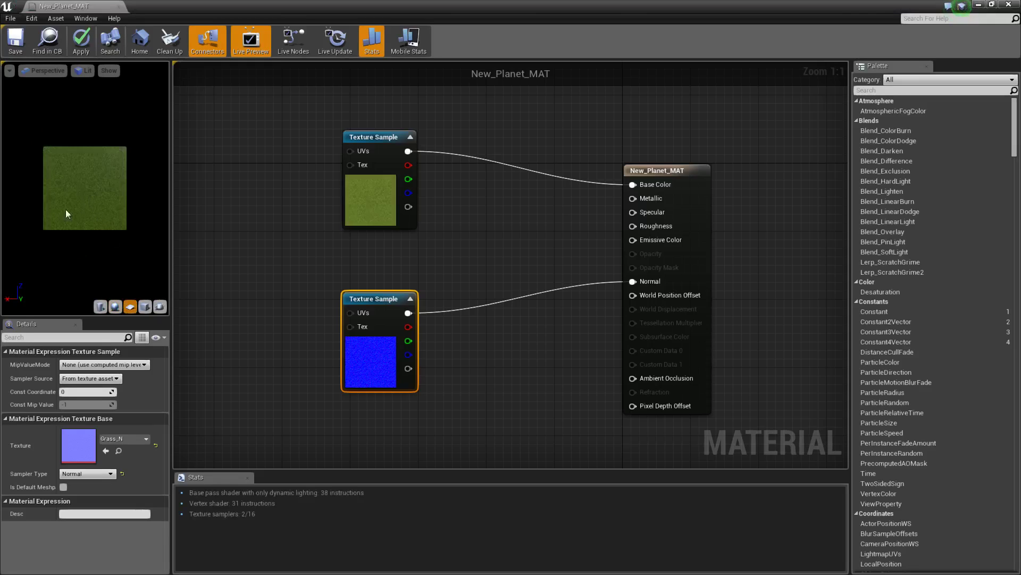
left_click(113, 308)
mouse_move(103, 248)
left_mouse_down()
mouse_move(40, 245)
mouse_move(103, 248)
left_mouse_up()
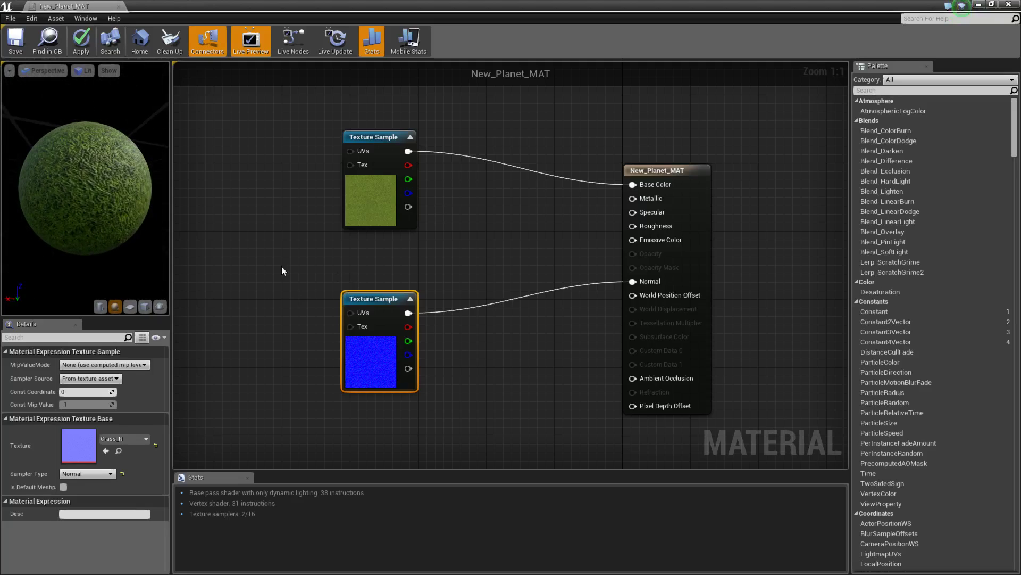
Apply the pending New_Planet_MAT graph changes
right_click_drag(282, 271, 490, 290)
left_click(490, 289)
right_click(315, 249)
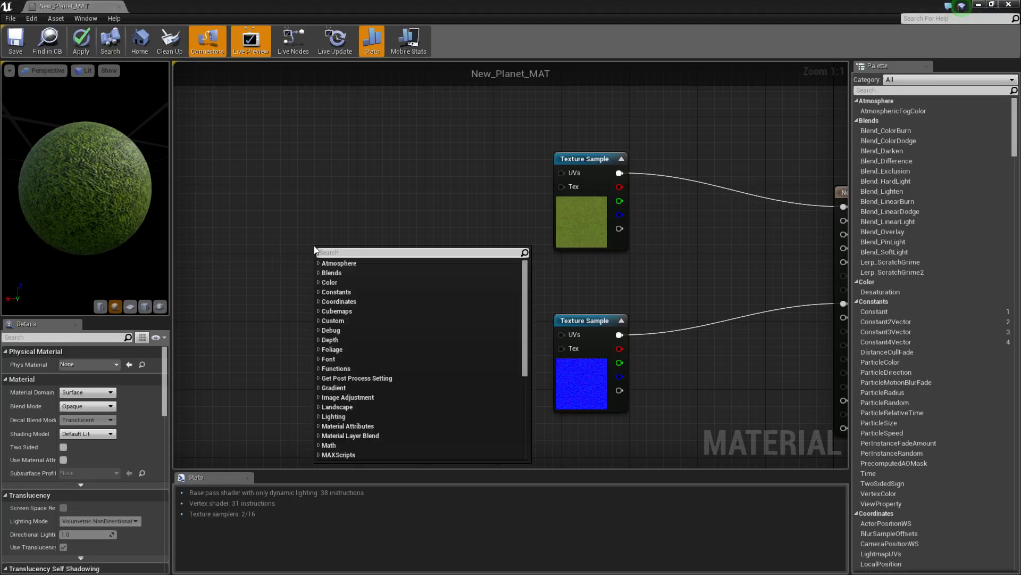
left_click(304, 208)
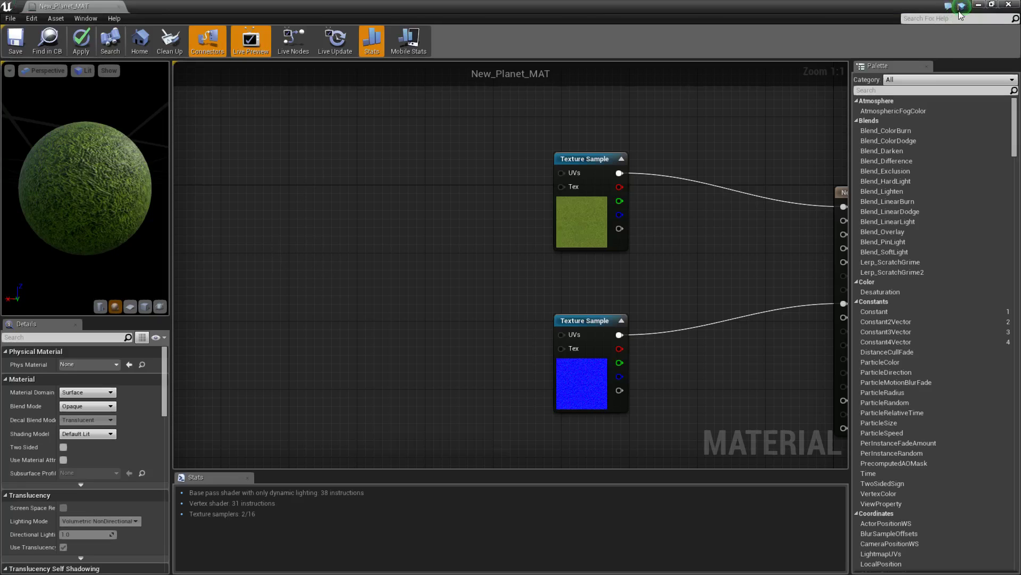
left_click(91, 43)
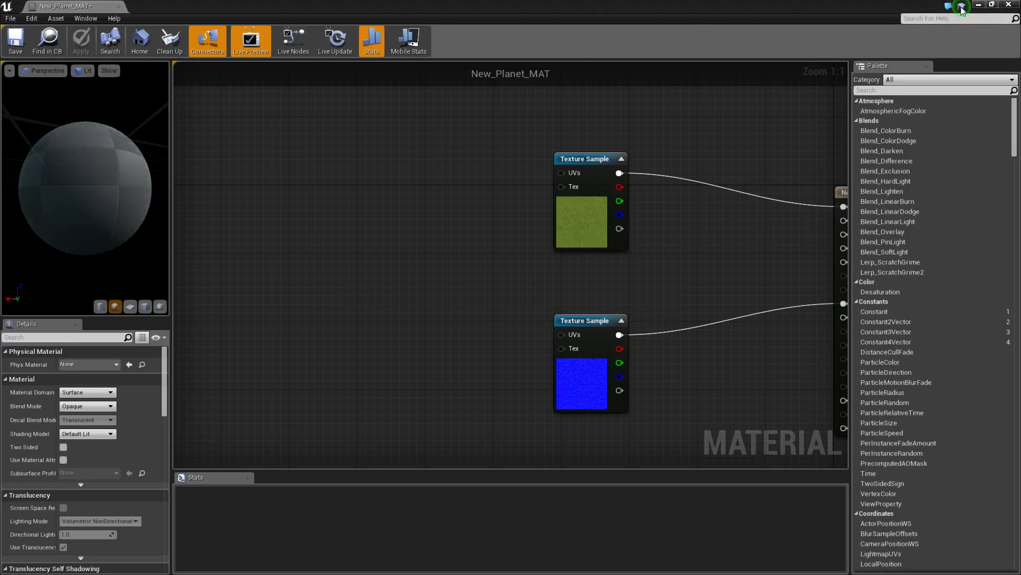
Return to the level, reposition the Content Browser, and open the Planet_Main blueprint for editing
left_click(978, 5)
left_click_drag(541, 33, 587, 422)
left_click_drag(407, 494, 505, 376)
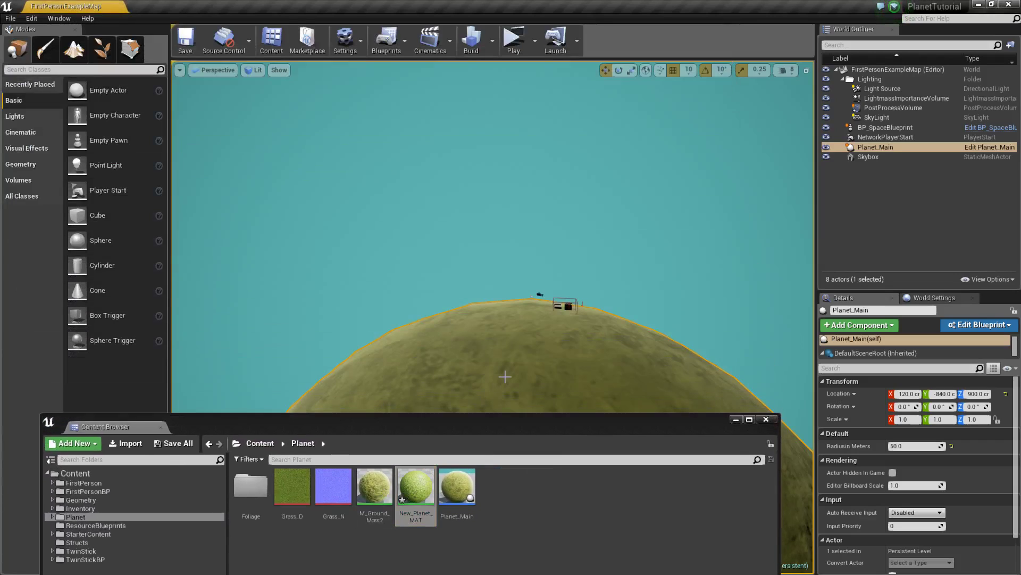
left_click_drag(585, 447, 319, 198)
left_click(973, 149)
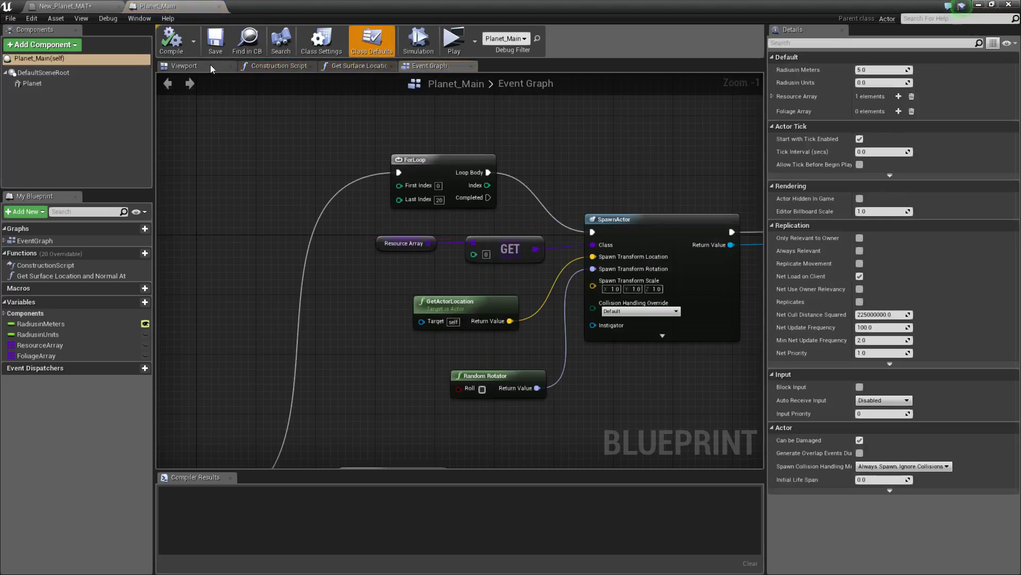
Set the Planet component's Element 0 material to New_Planet_MAT, save Planet_Main, and return to the material
left_click(210, 65)
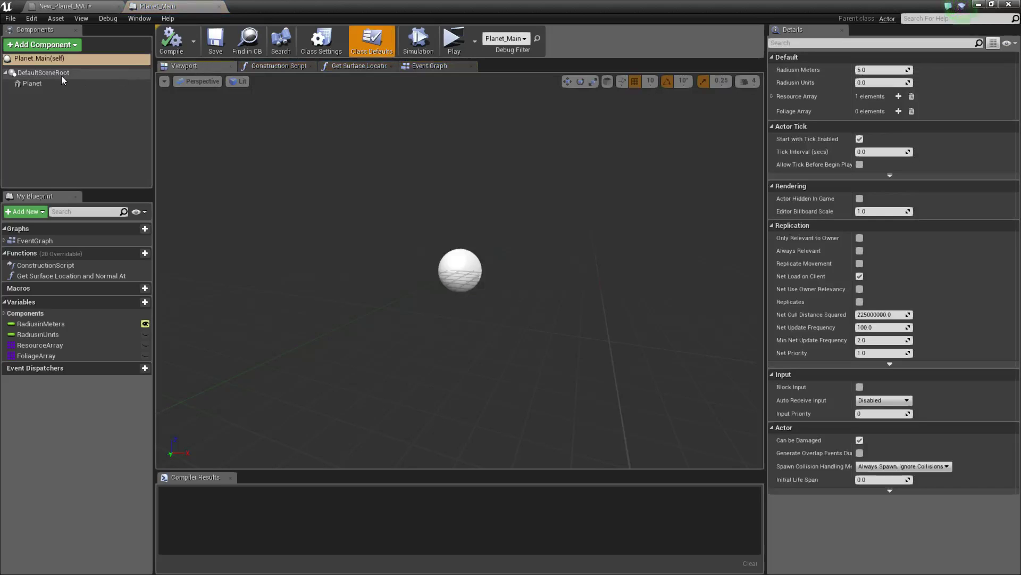
left_click(33, 83)
left_click(954, 285)
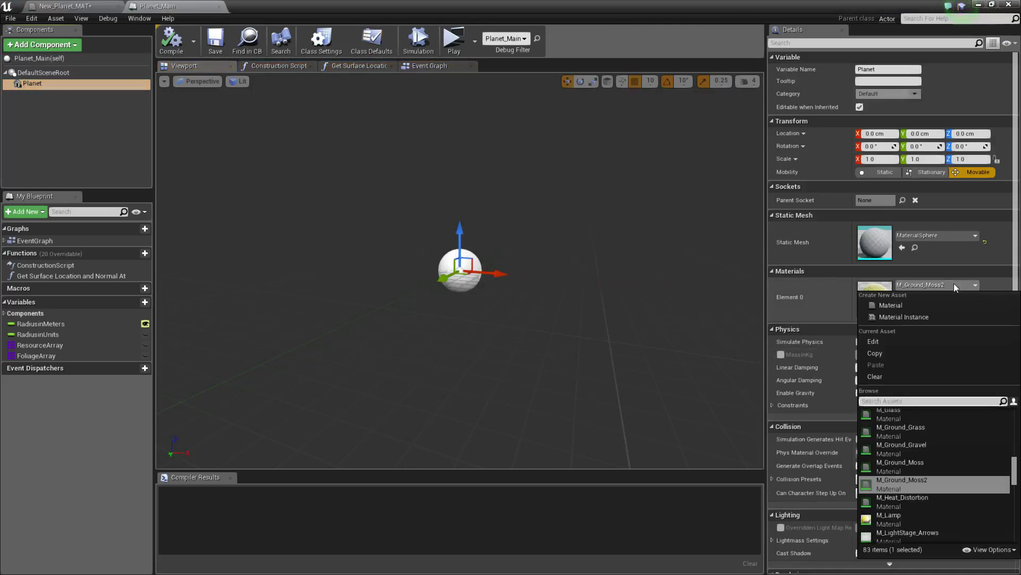
type("new")
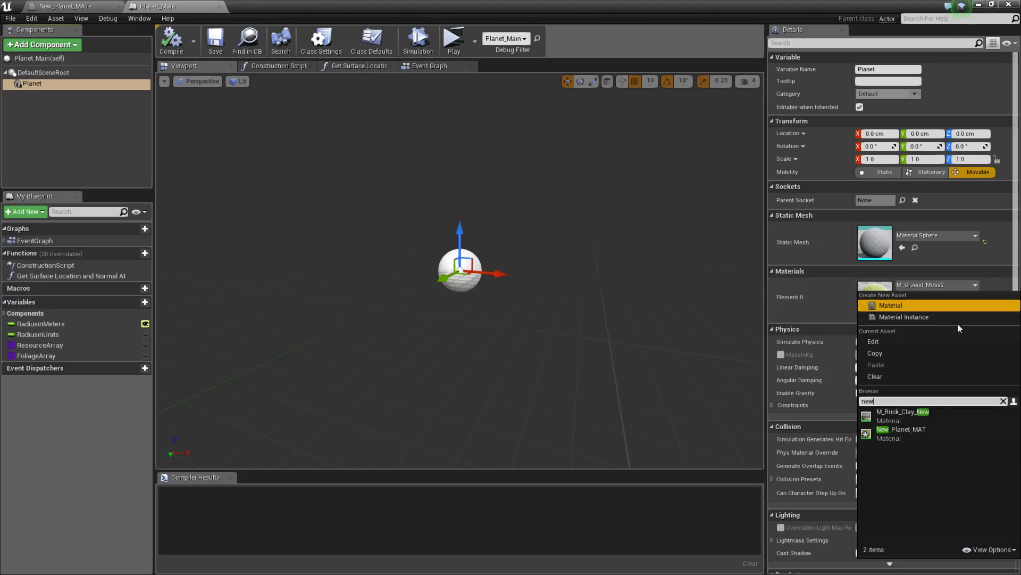
left_click(904, 433)
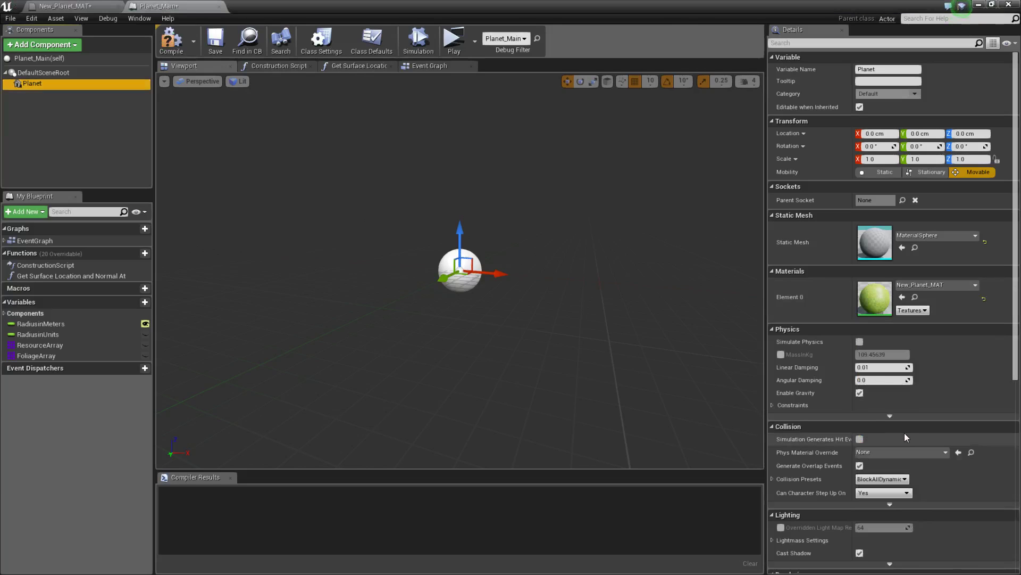
left_click(222, 46)
left_click(110, 7)
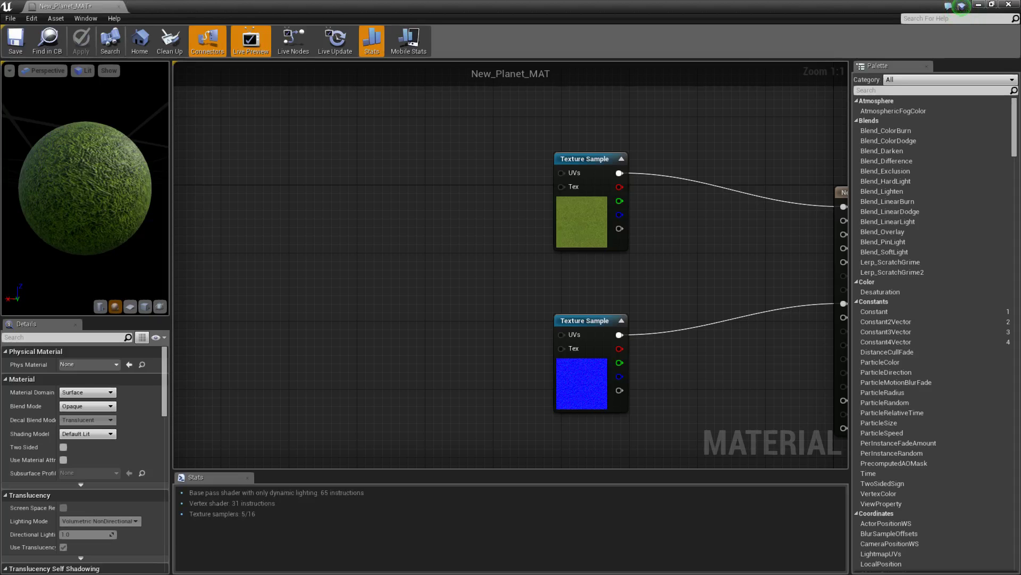
left_click_drag(945, 12, 934, 231)
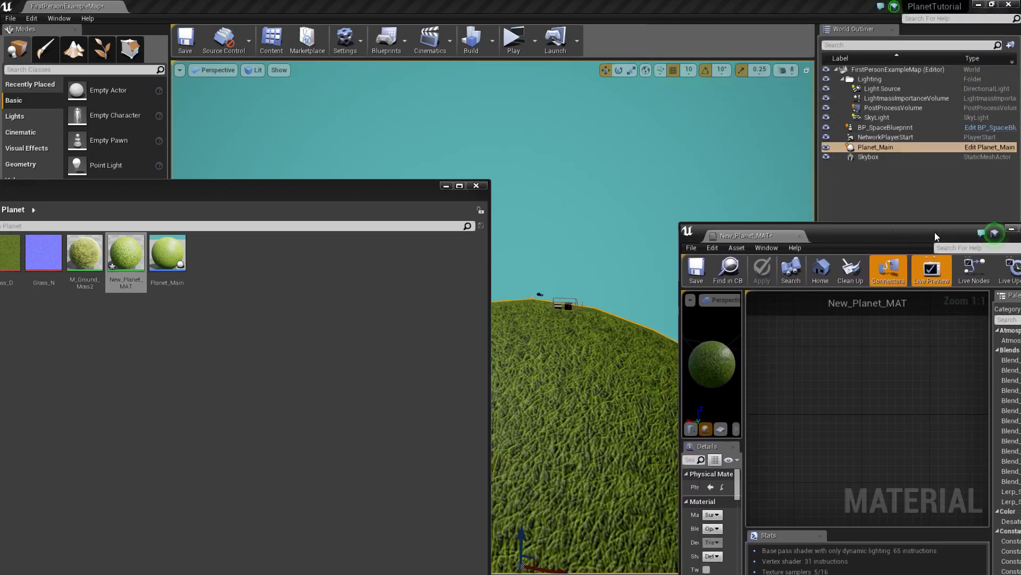
left_click(441, 186)
key("f")
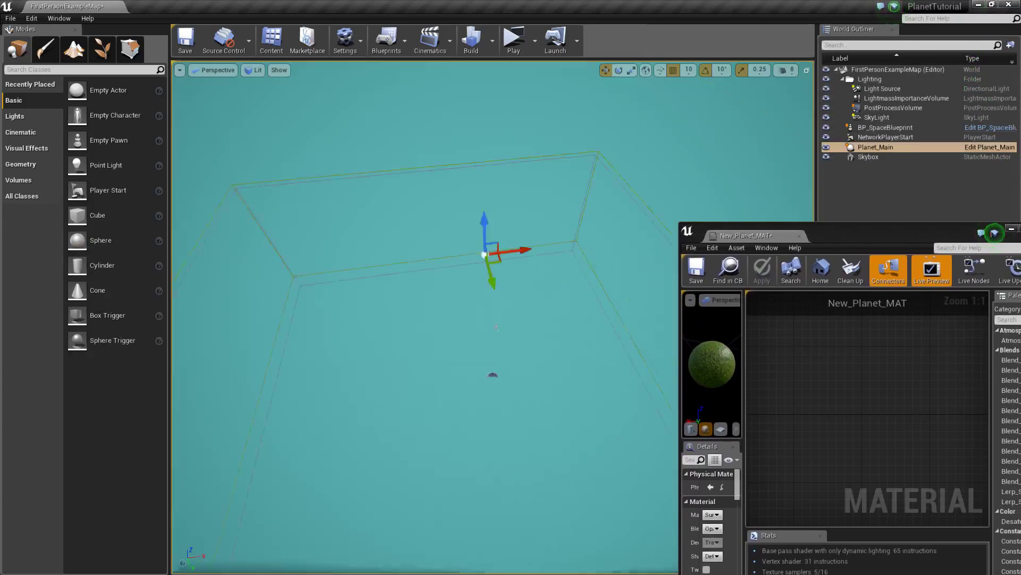
key("w")
right_click_drag(492, 266, 494, 230)
left_click(513, 43)
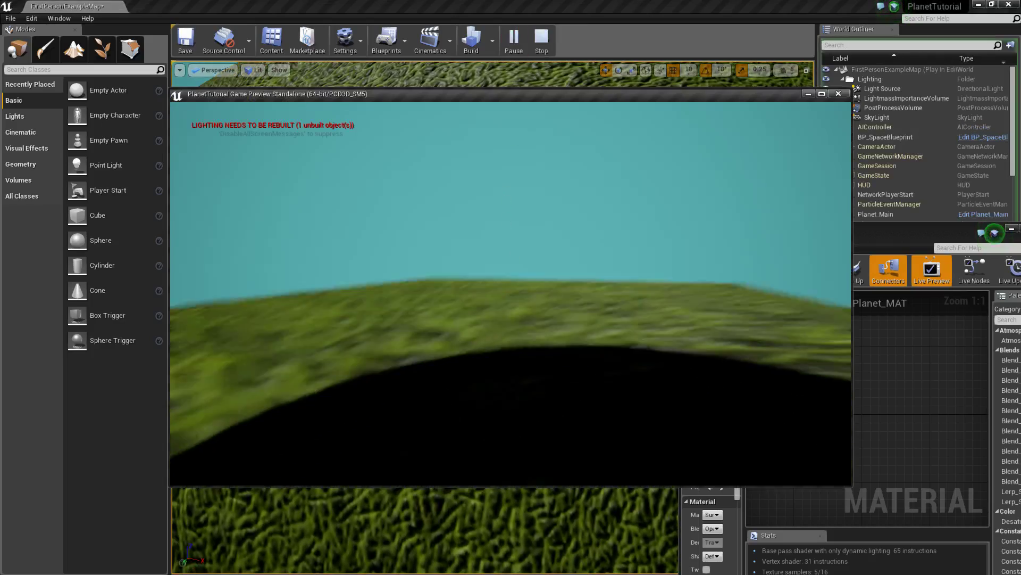
key("w")
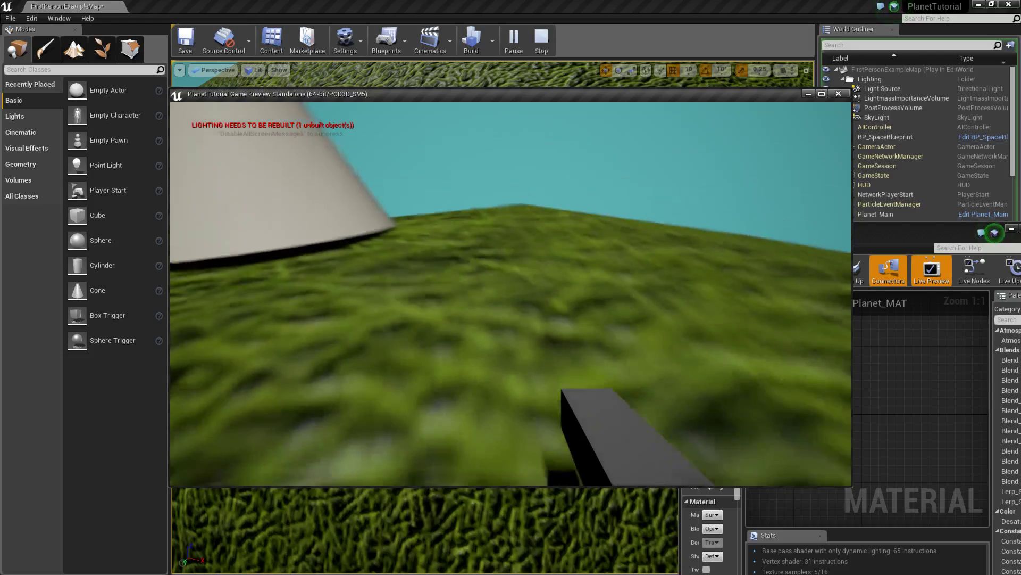
key("Escape")
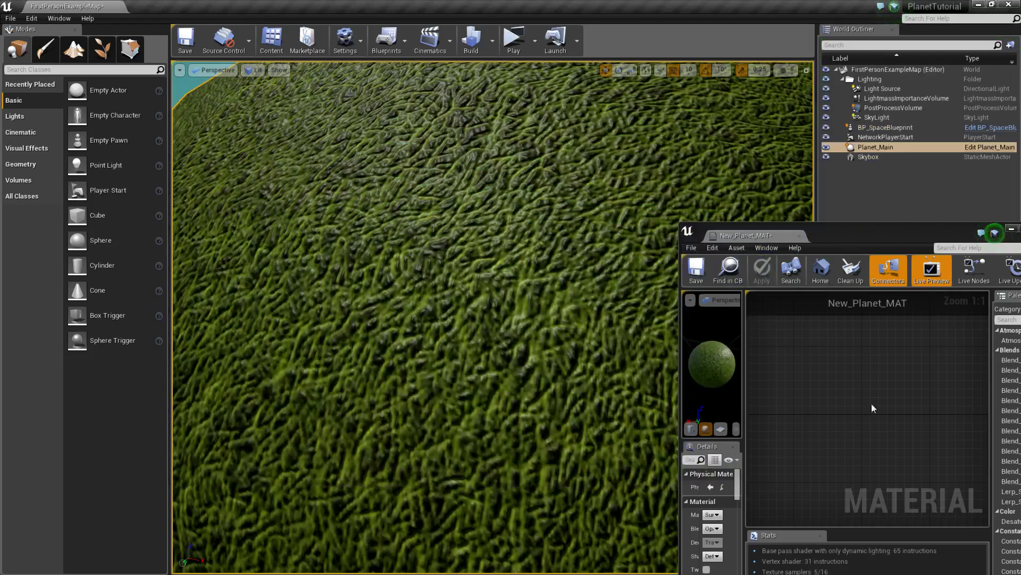
left_click_drag(906, 231, 879, 86)
right_click_drag(458, 253, 499, 331)
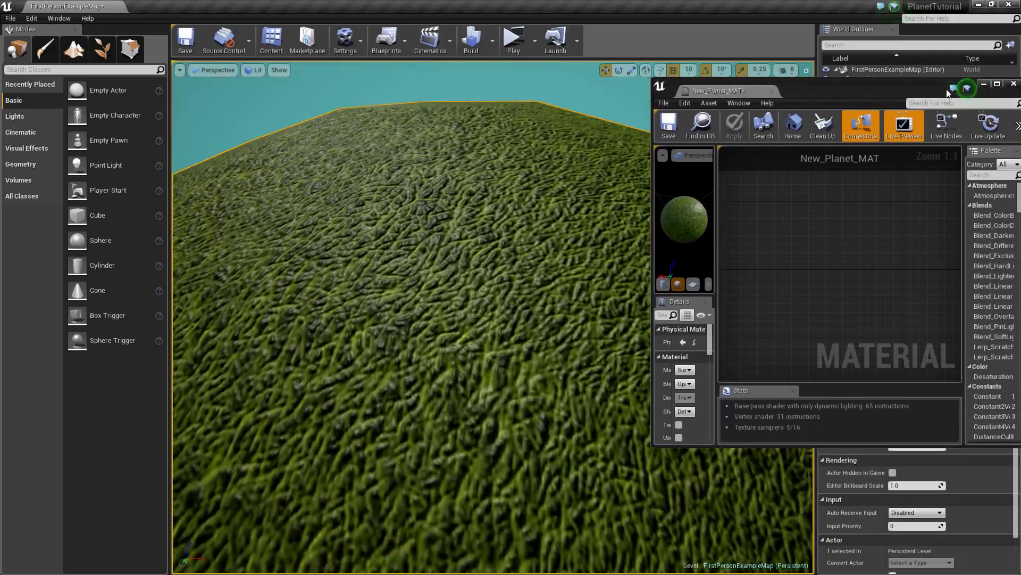
Add a TextureCoordinate node to the New_Planet_MAT graph
left_click(997, 84)
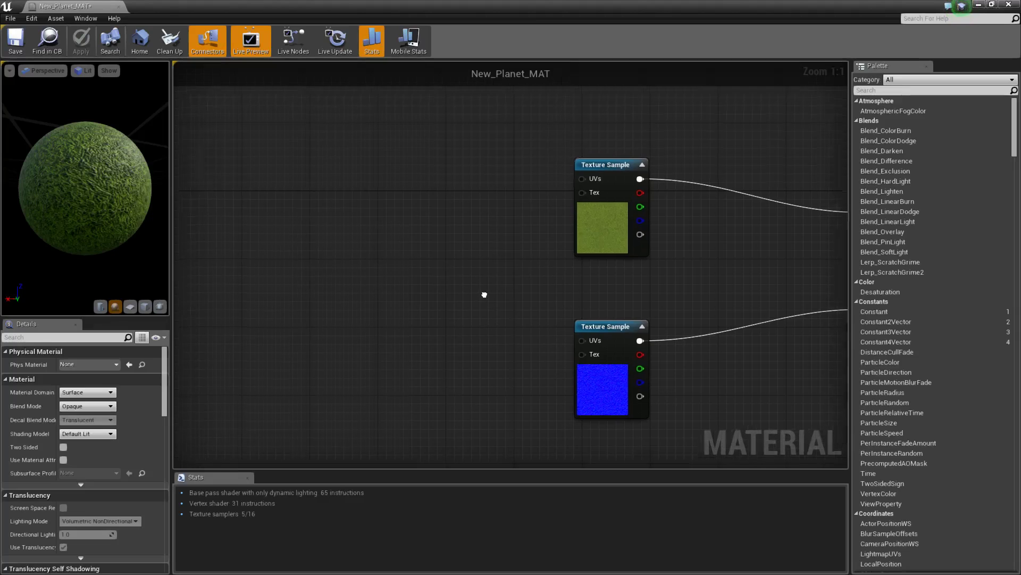
right_click(297, 205)
type("textu")
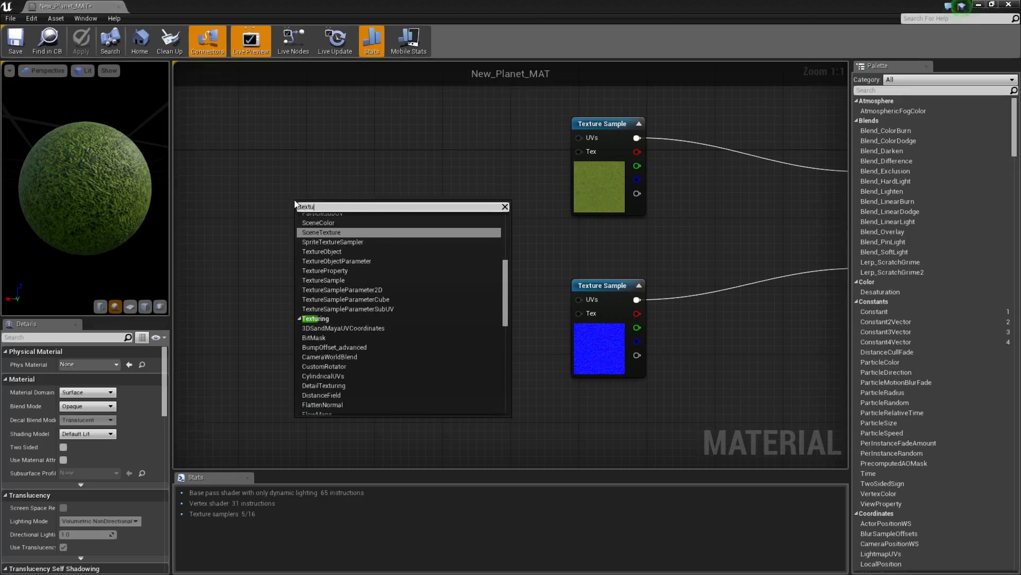
type("recoord")
key("Return")
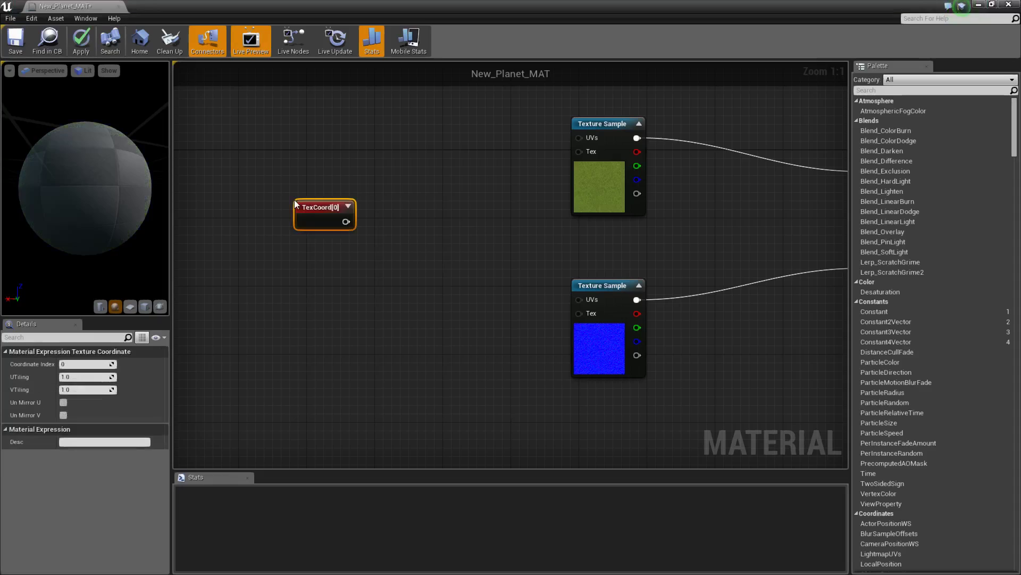
left_click_drag(316, 211, 353, 230)
Wire TexCoord into both texture samples' UVs with 100×100 tiling, then apply and save
left_click_drag(603, 137, 600, 139)
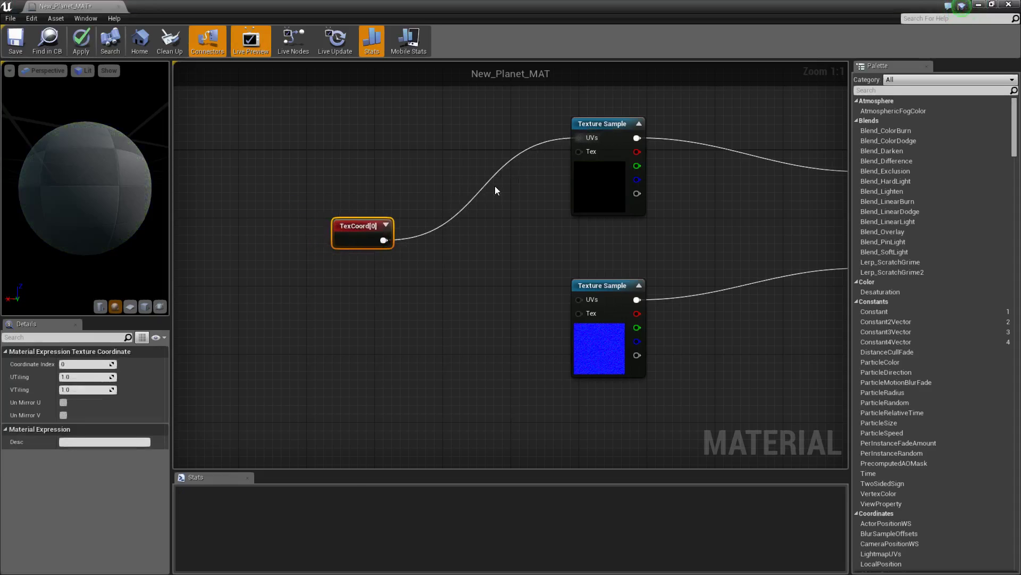
left_click_drag(379, 242, 587, 300)
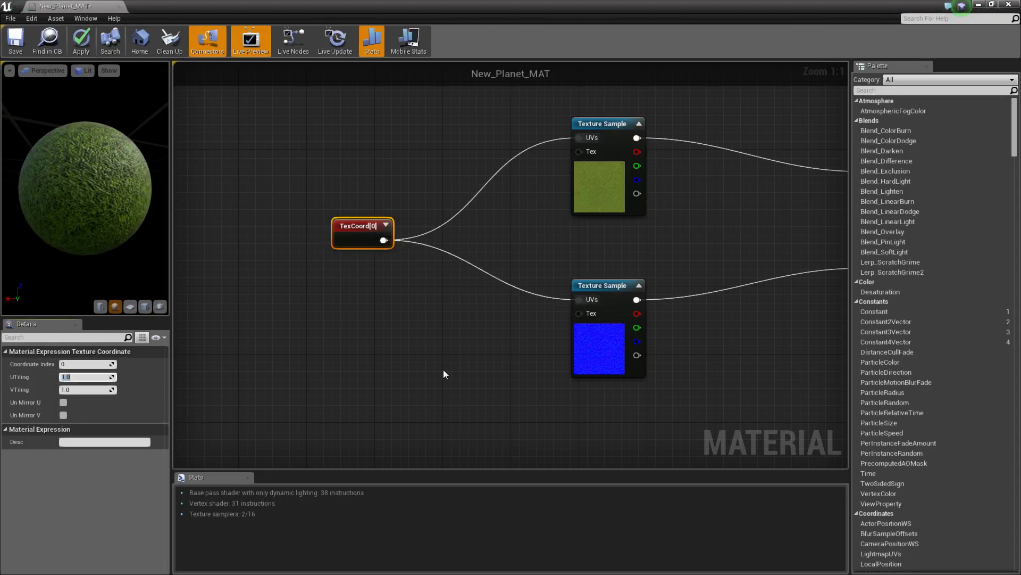
type("100")
key("Tab")
type("1")
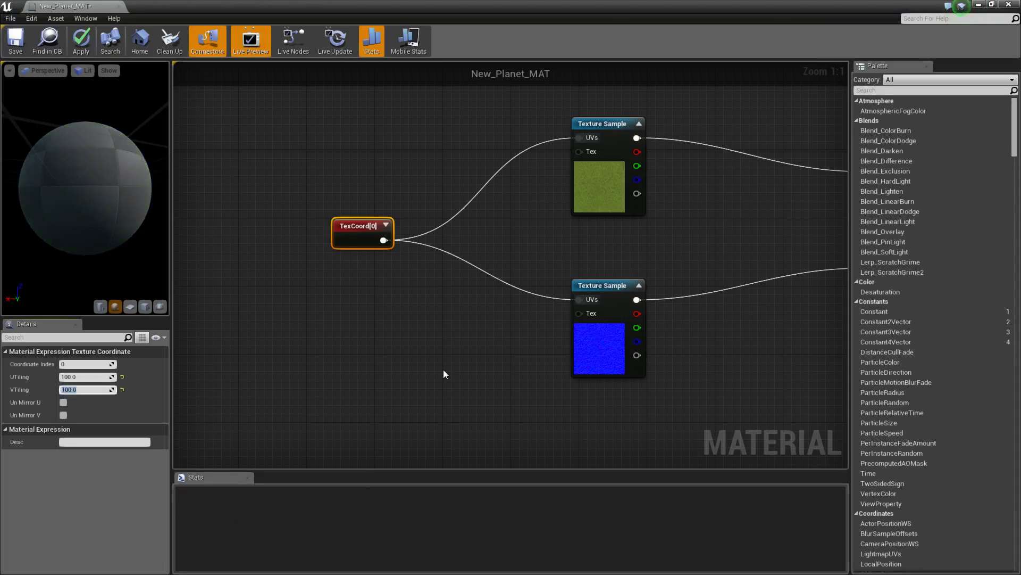
left_click(91, 52)
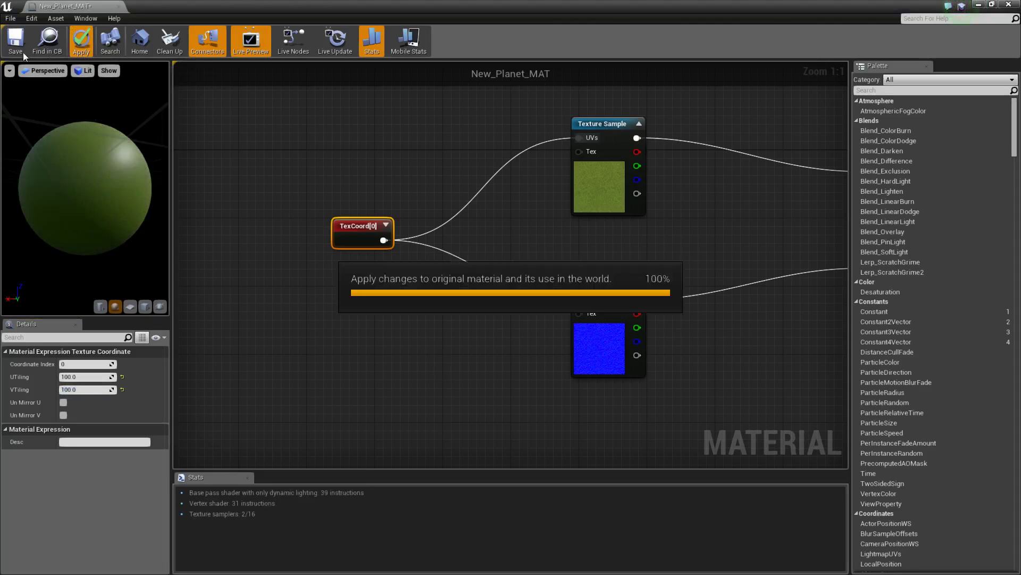
left_click(17, 47)
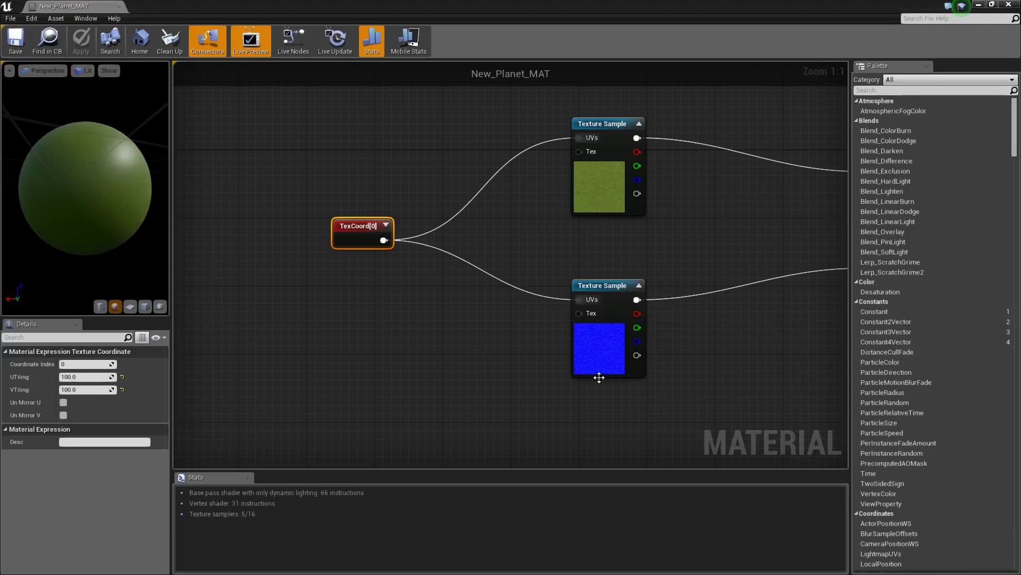
Playtest the level, walking toward the cone to inspect the grass tiling
left_click(979, 5)
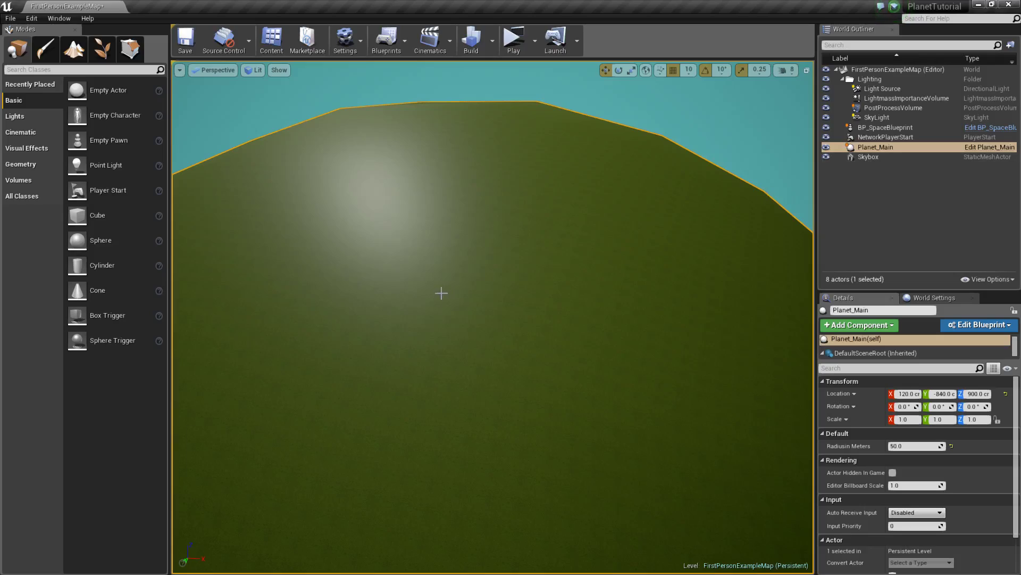
left_click(515, 53)
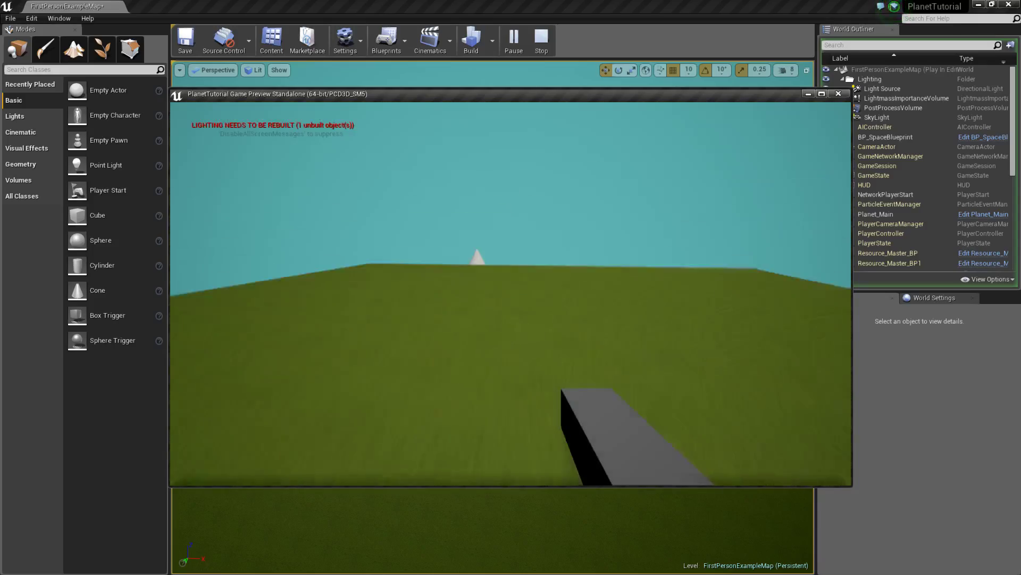
key("w")
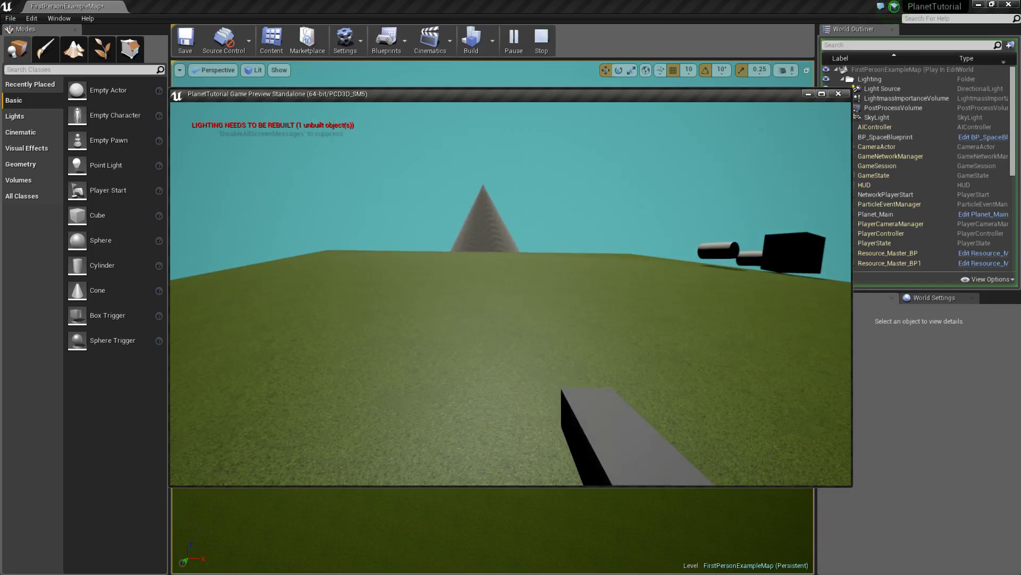
key("Escape")
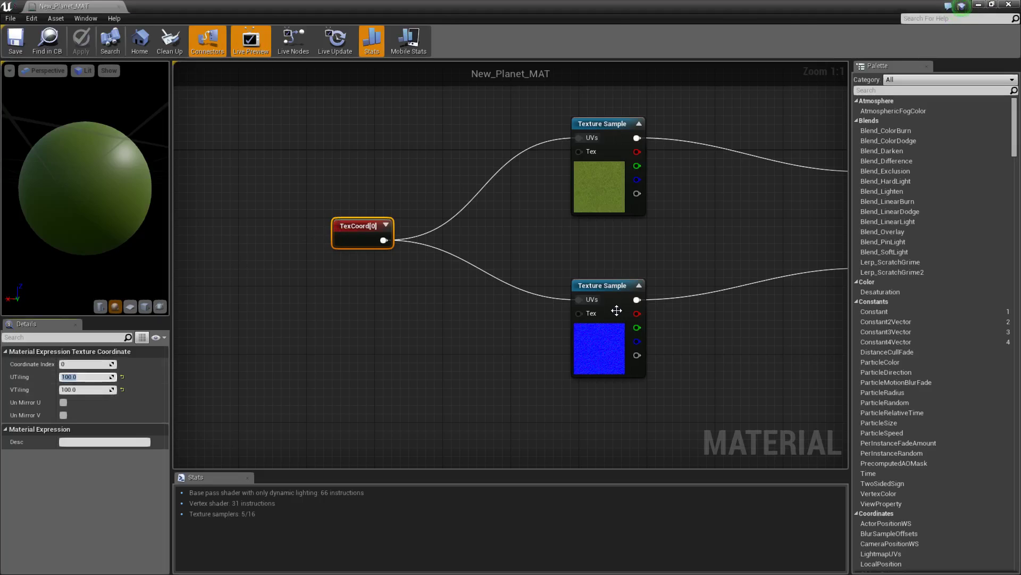
Set UTiling and VTiling to 75, then apply and save the material
type("75")
key("Tab")
type("75")
key("Return")
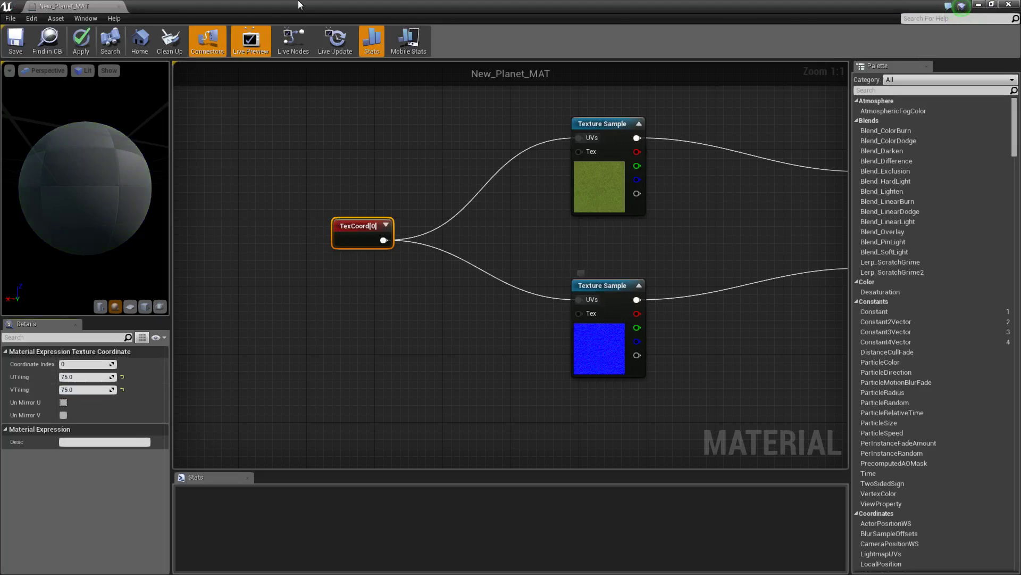
left_click(74, 35)
left_click(16, 40)
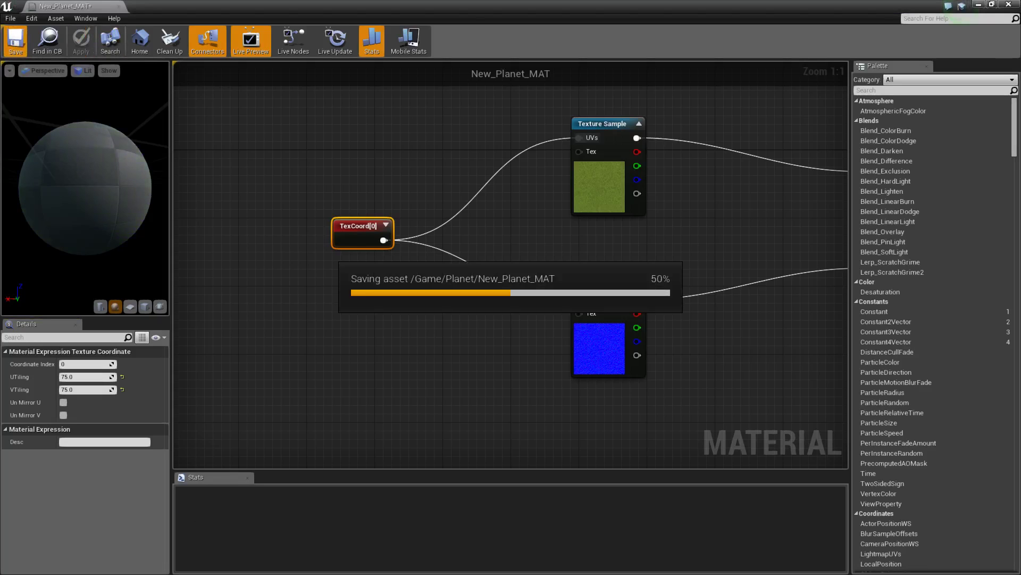
Playtest the level to check the 75×75 grass tiling
left_click(977, 6)
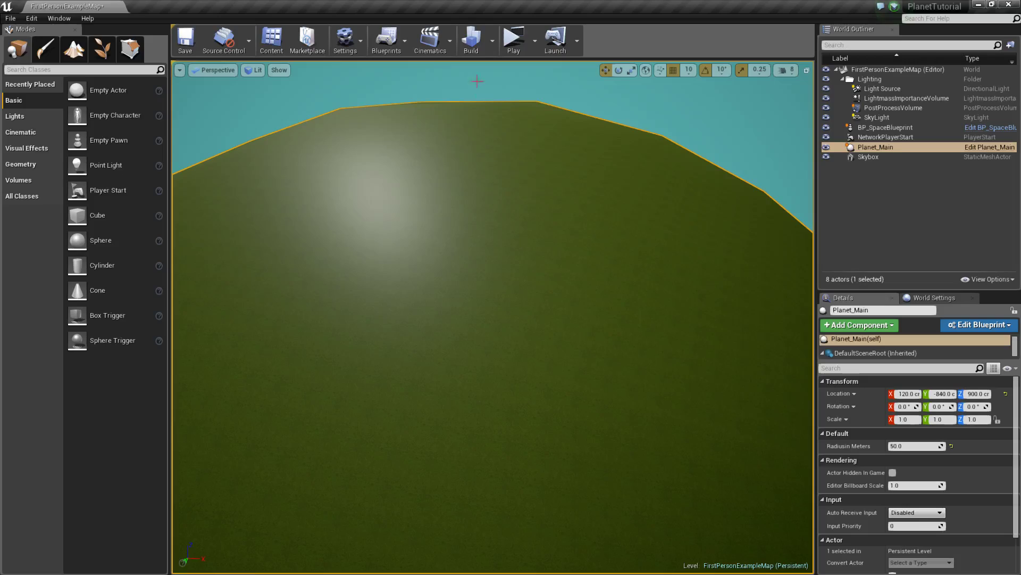
left_click(514, 40)
left_click(455, 310)
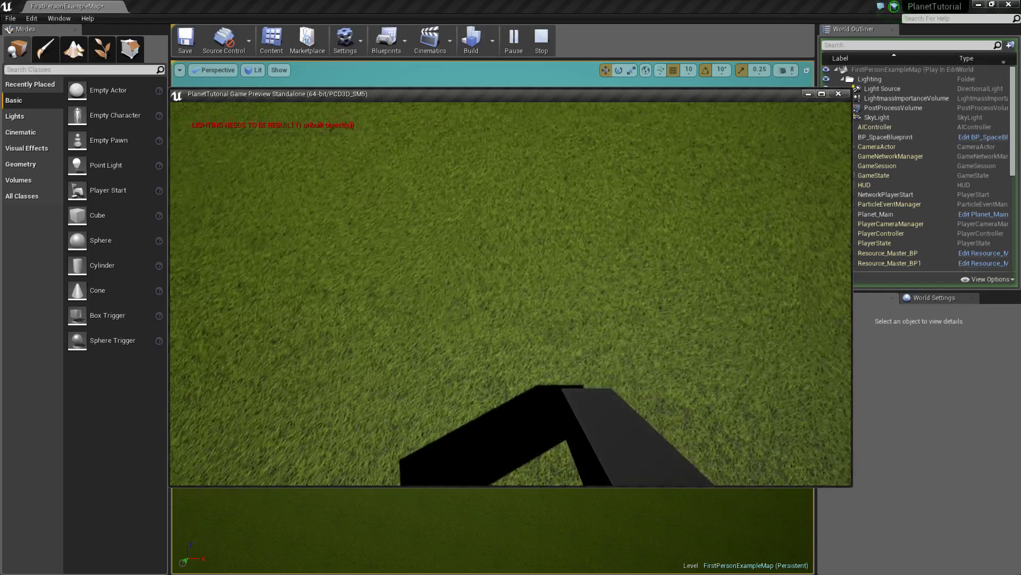
key("Escape")
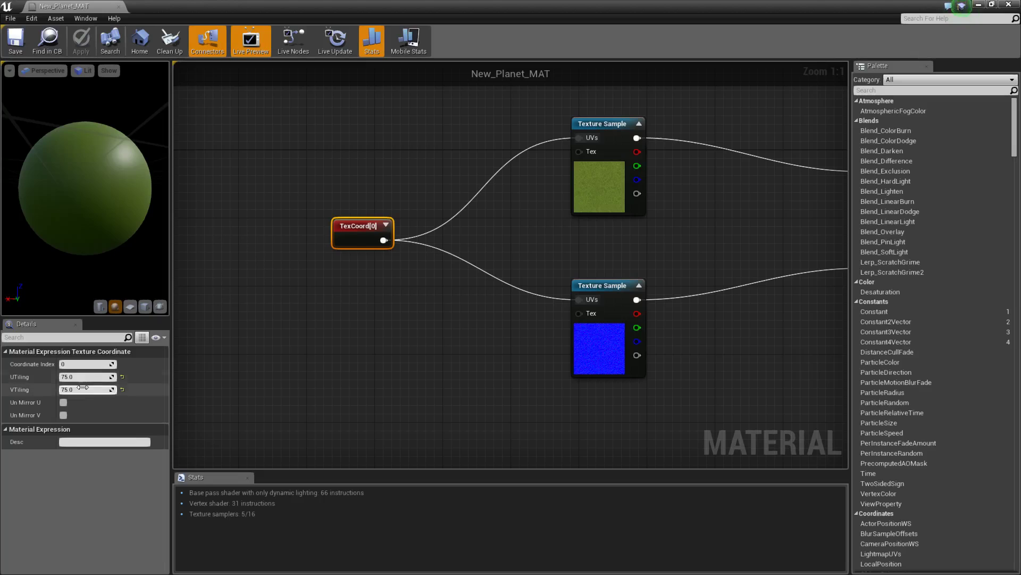
Set UTiling and VTiling to 50 and save the material
key("Tab")
type("50")
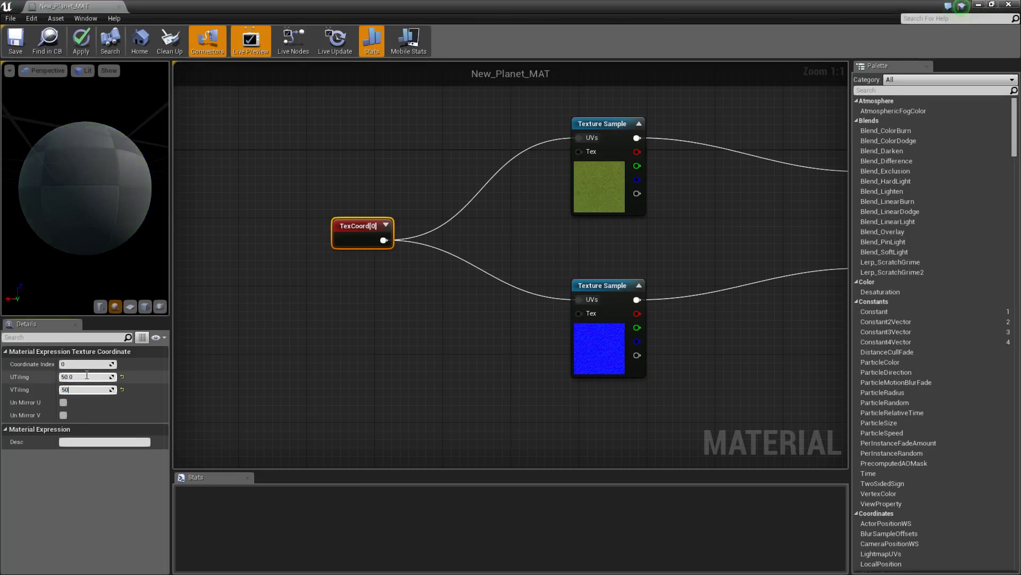
left_click(19, 45)
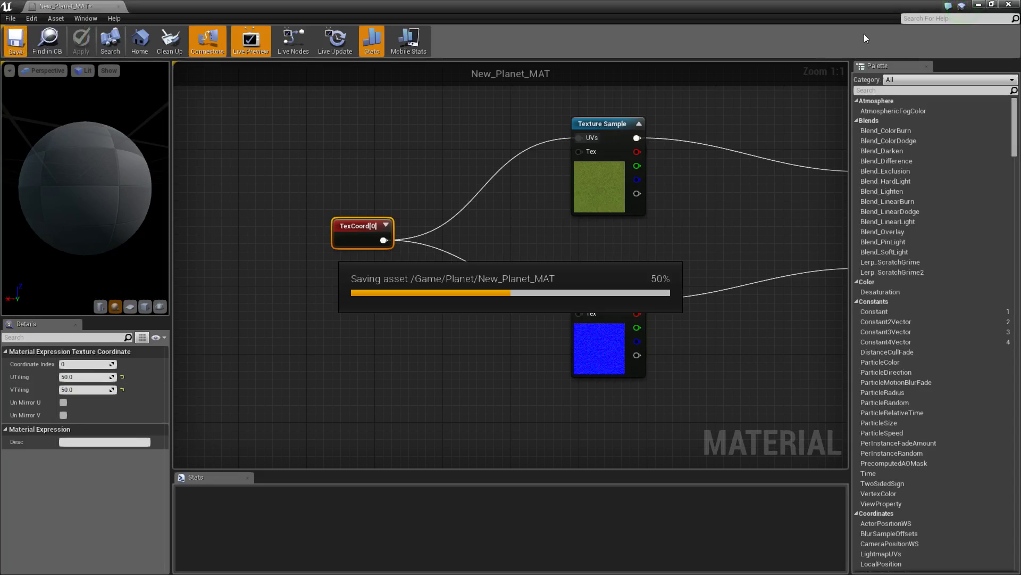
Playtest the level, walking across the planet toward the cones and firing traces at the cube
left_click(981, 3)
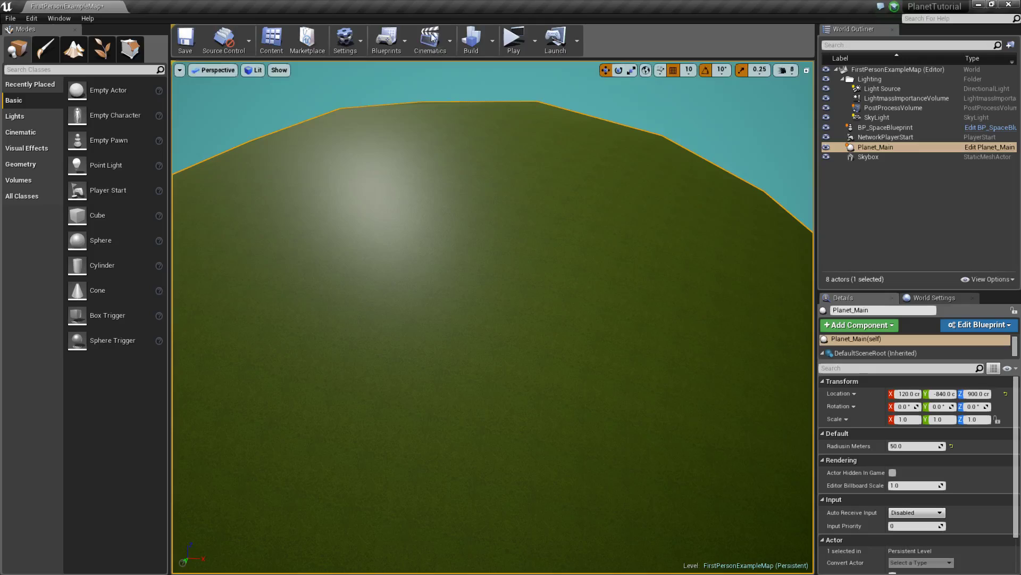
left_click(521, 49)
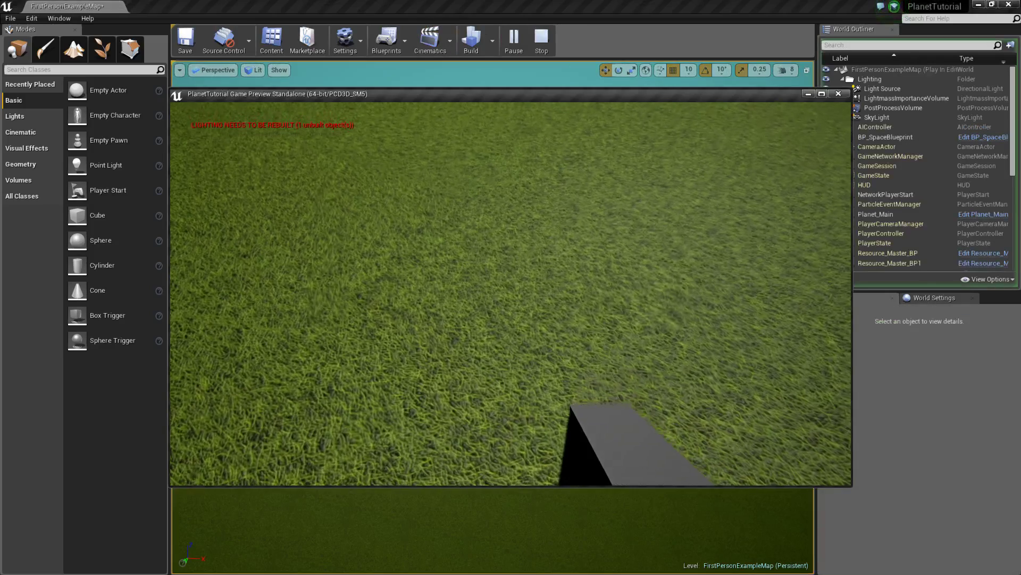
key("w")
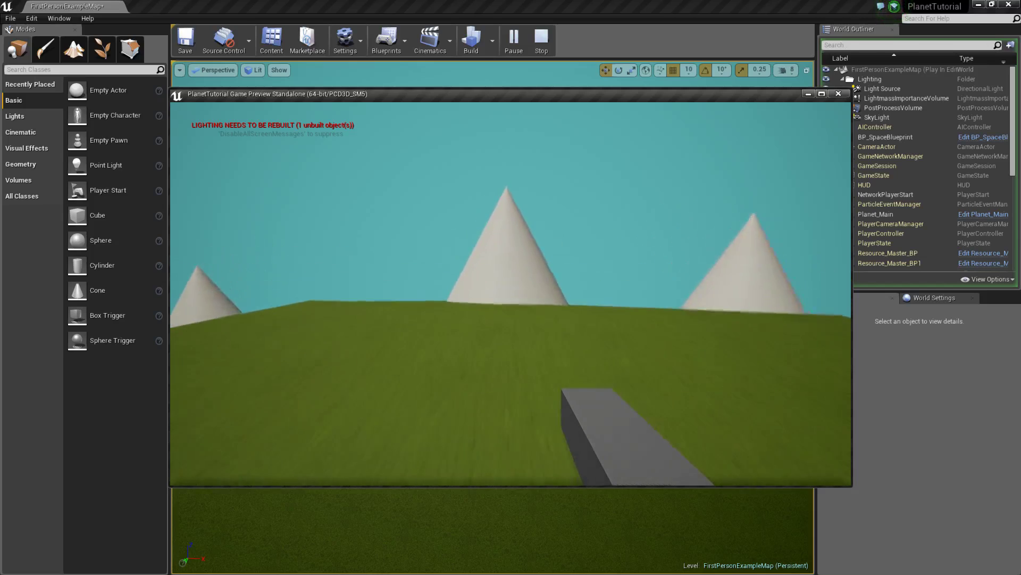
left_click(511, 294)
left_click(510, 294)
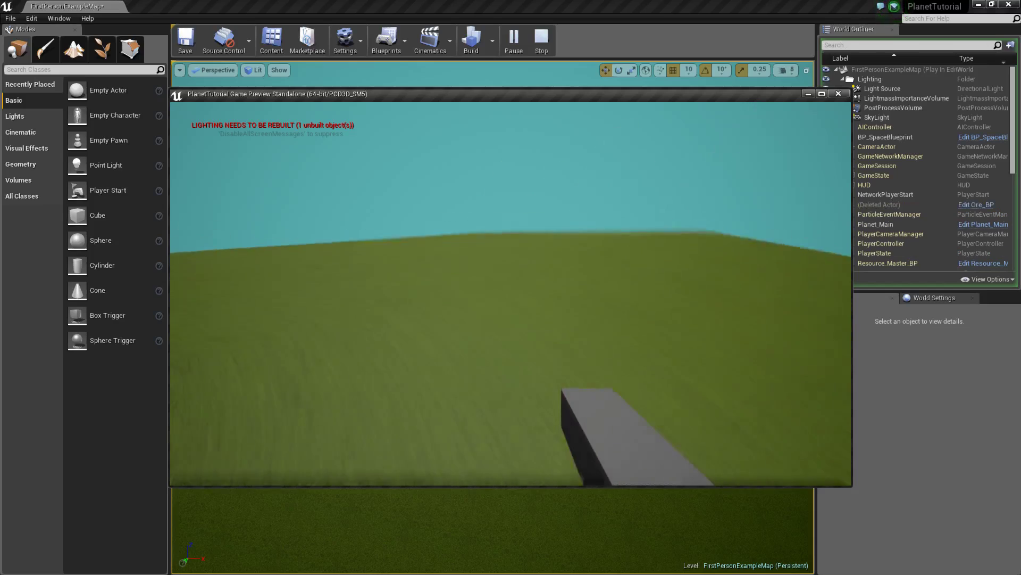
key("w")
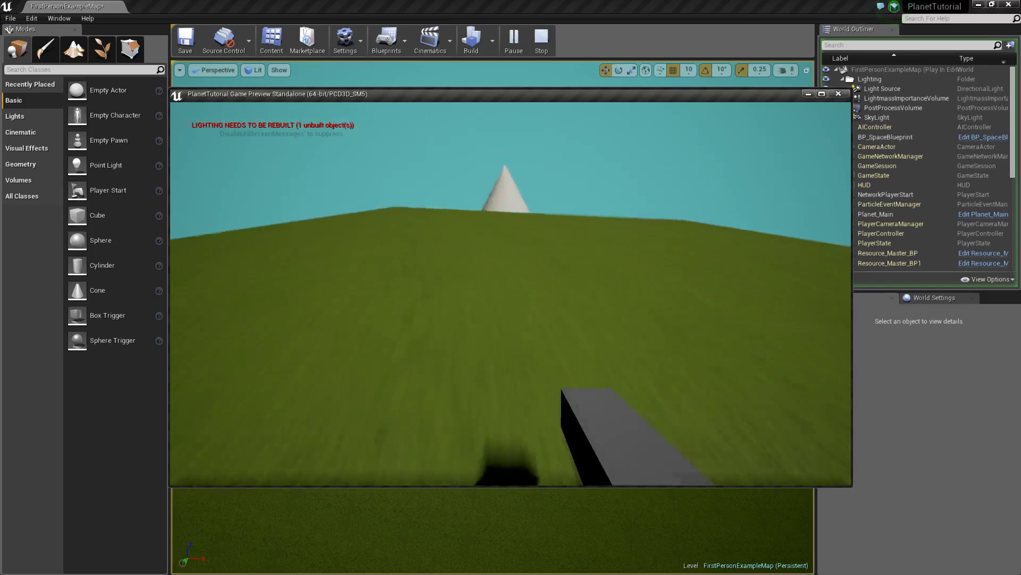
key("w")
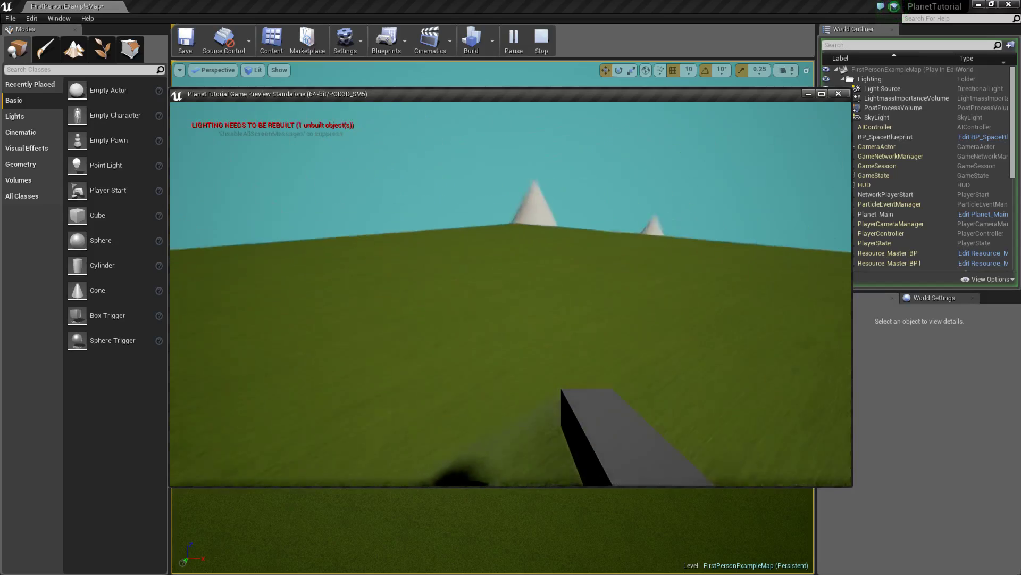
key("w")
key("Escape")
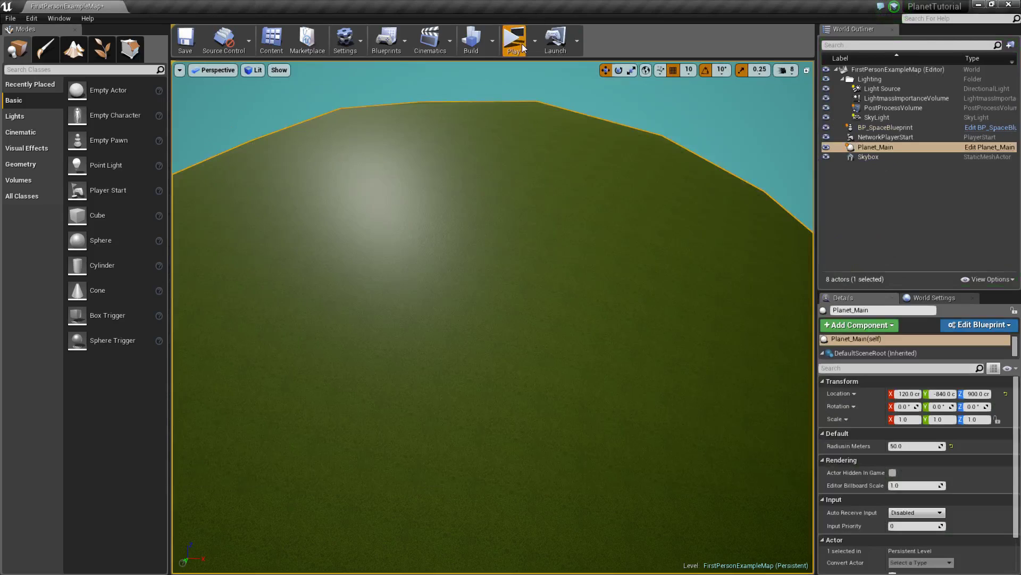
Start another playtest, switch to the ship's chase view, and fly off the planet
left_click(523, 49)
key("w")
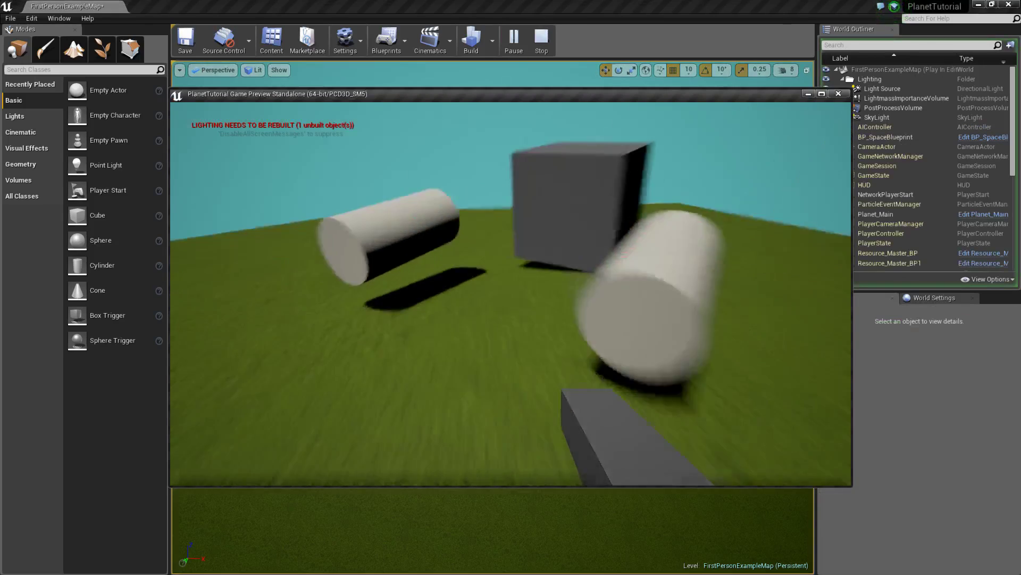
key("e")
key("w")
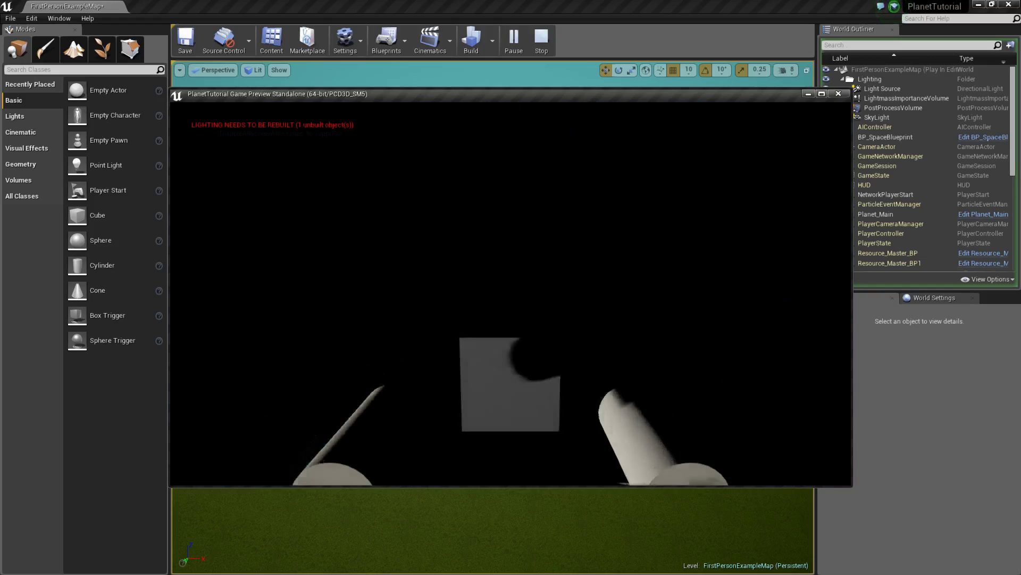
key("Escape")
Frame Planet_Main and open New_Planet_MAT from the Planet folder
key("f")
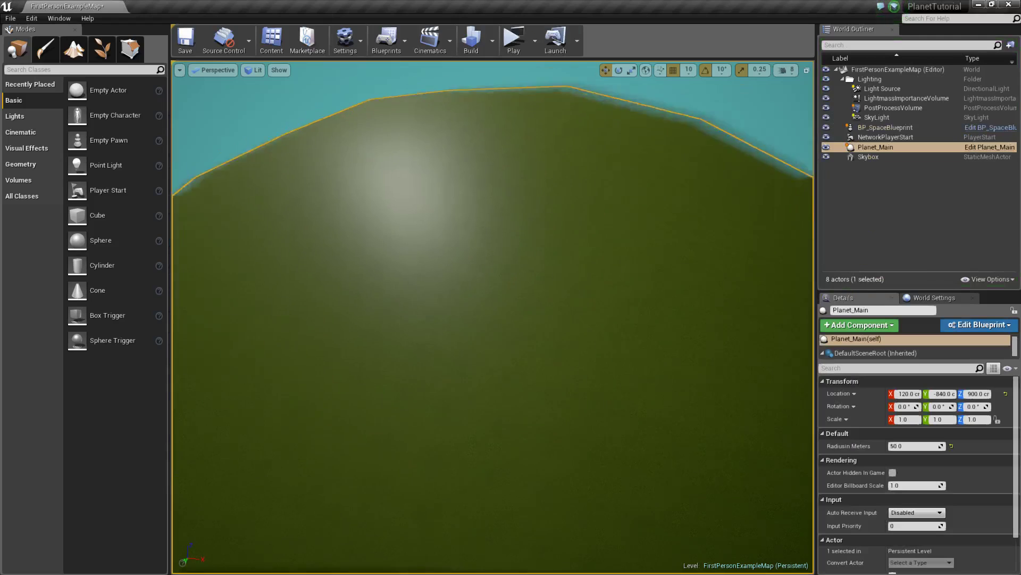
scroll(492, 318, "up", 2)
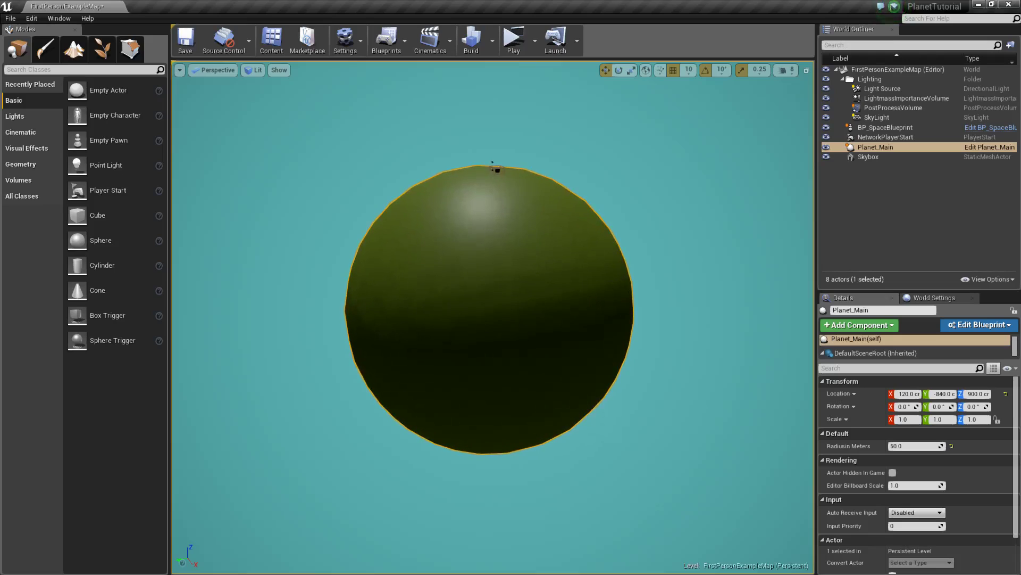
left_click(264, 47)
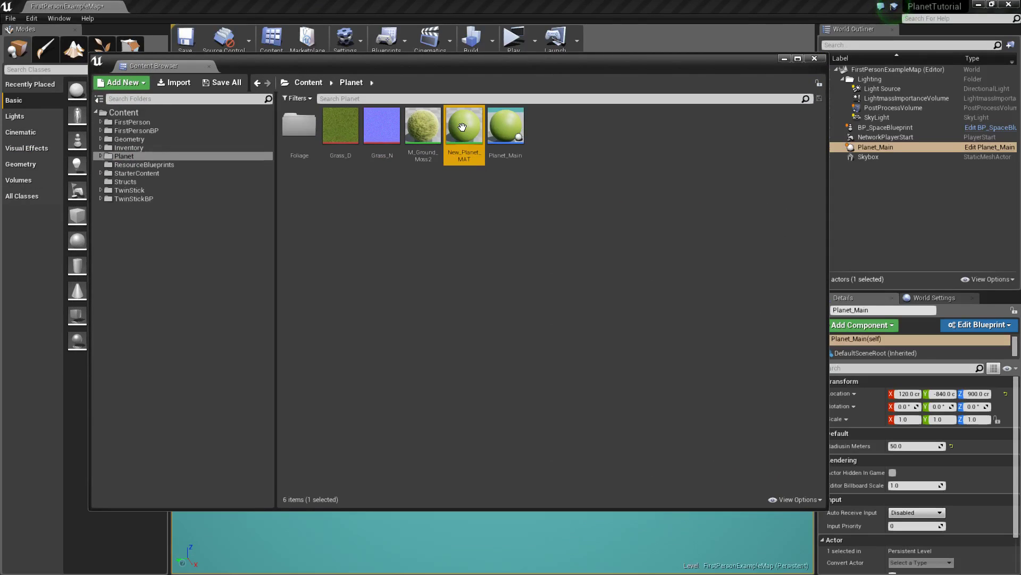
double_click(462, 126)
right_click_drag(525, 209, 338, 222)
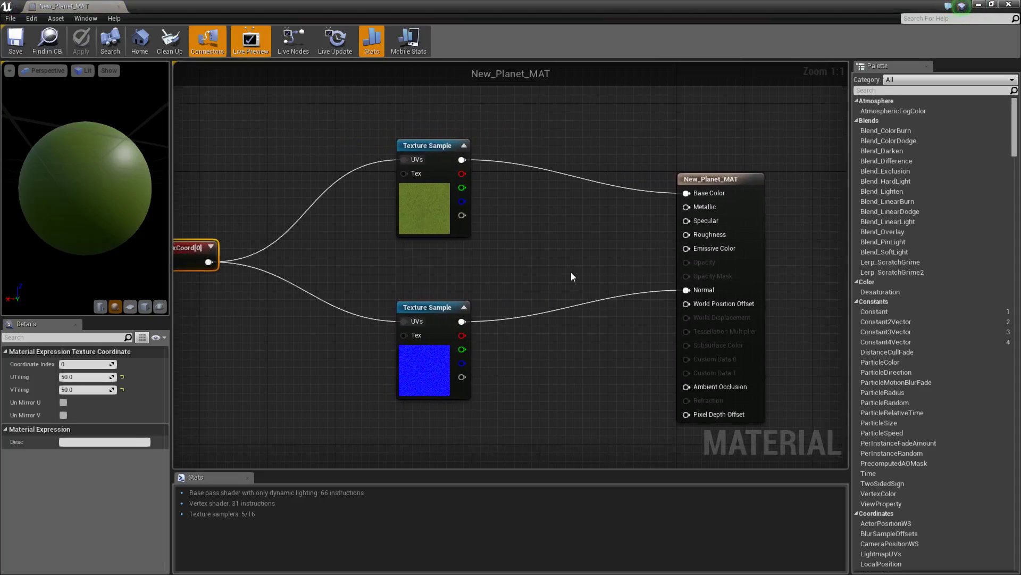
left_click(570, 272)
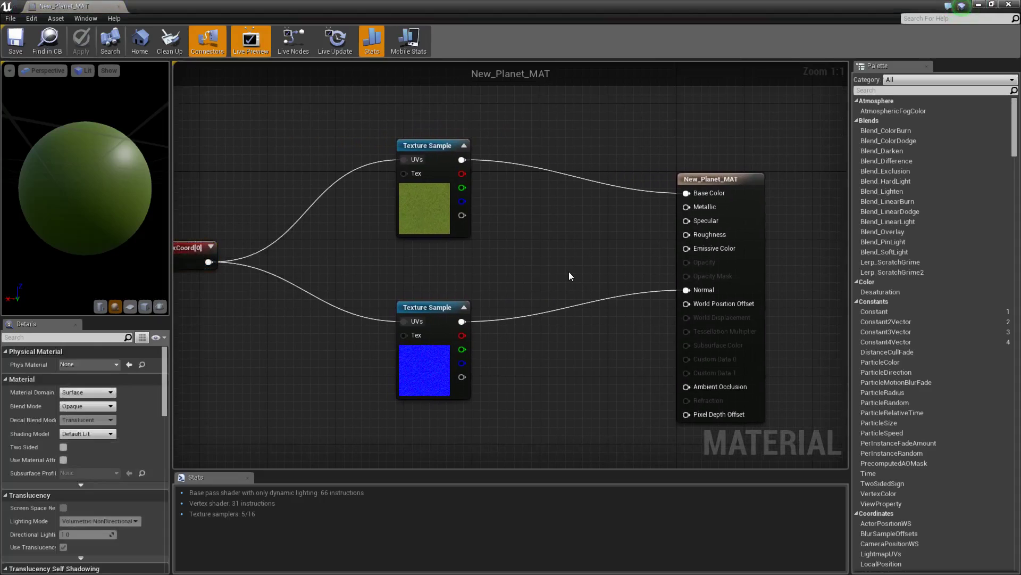
Duplicate the Grass_D texture sample, wire the copy into Specular, check the preview shine, and save
left_click_drag(426, 230, 431, 129)
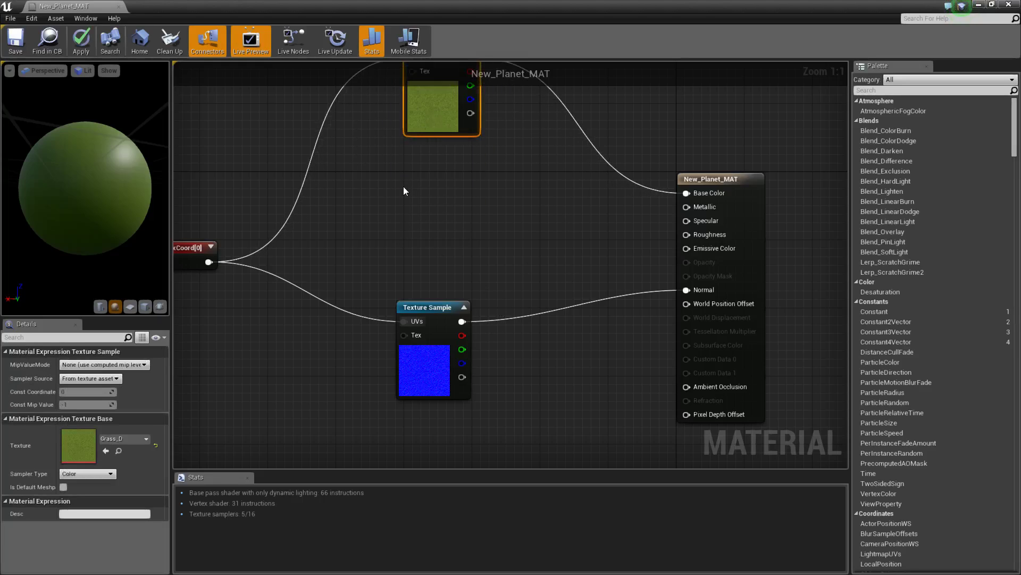
key("ctrl+c")
key("ctrl+v")
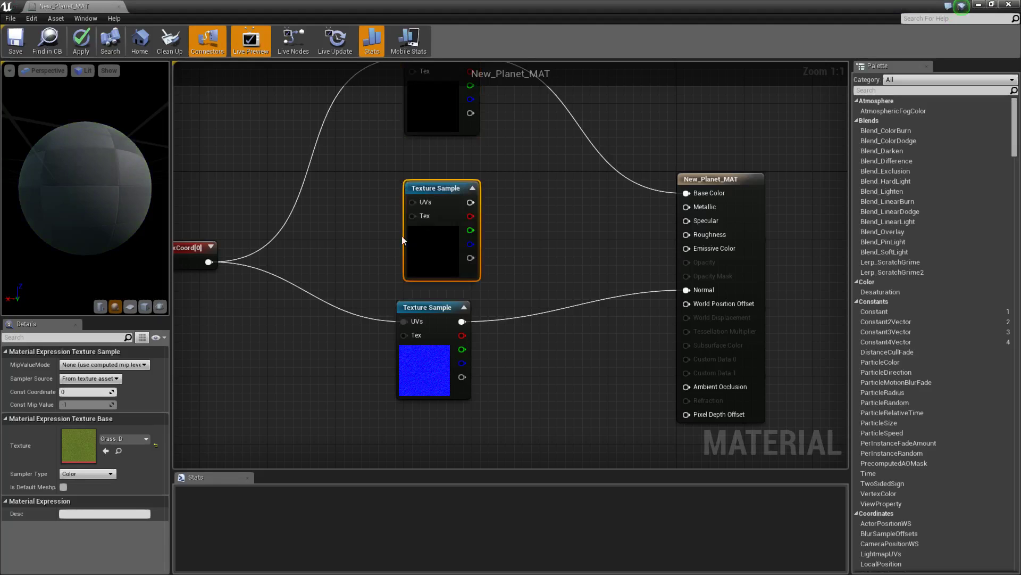
left_click_drag(425, 232, 350, 224)
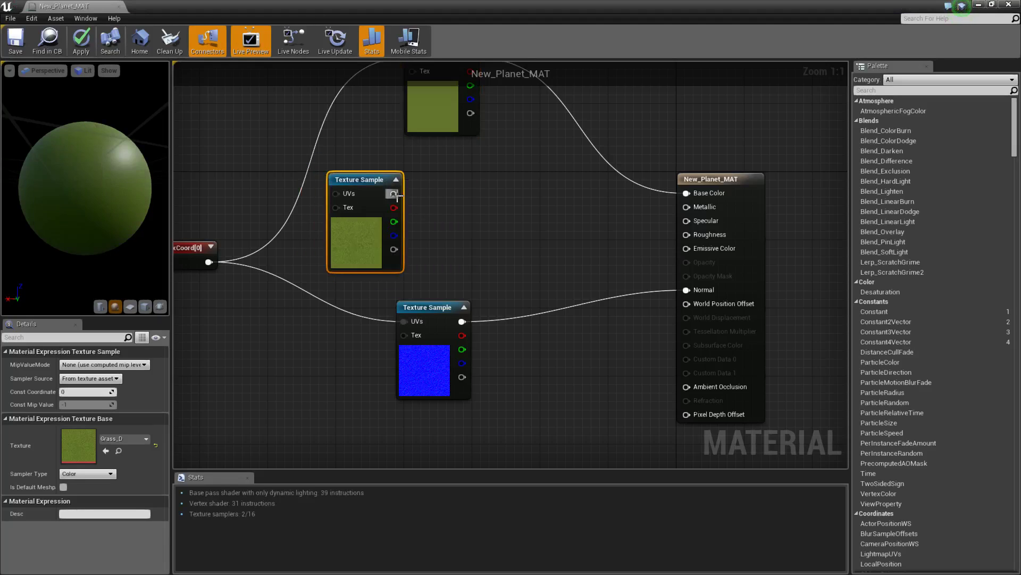
left_click_drag(681, 226, 685, 221)
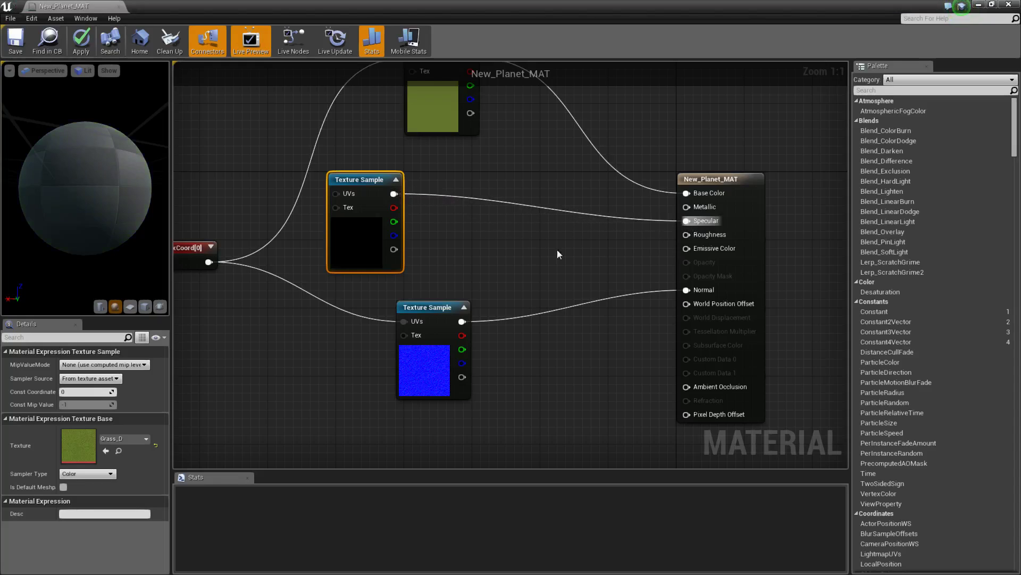
left_click_drag(405, 244, 473, 245)
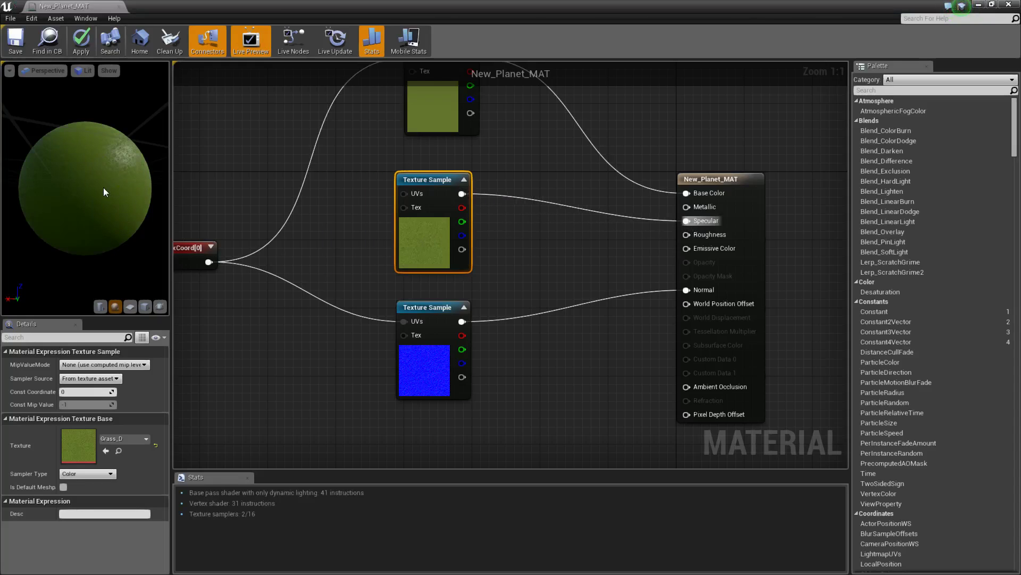
left_click_drag(104, 187, 61, 208)
left_click_drag(117, 186, 50, 186)
left_click_drag(117, 93, 42, 92)
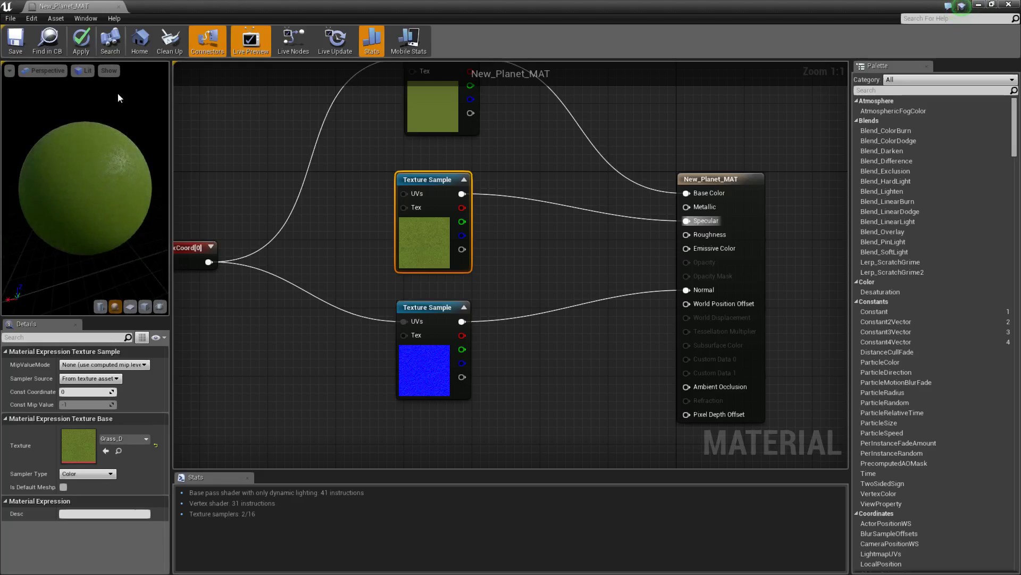
key("ctrl+s")
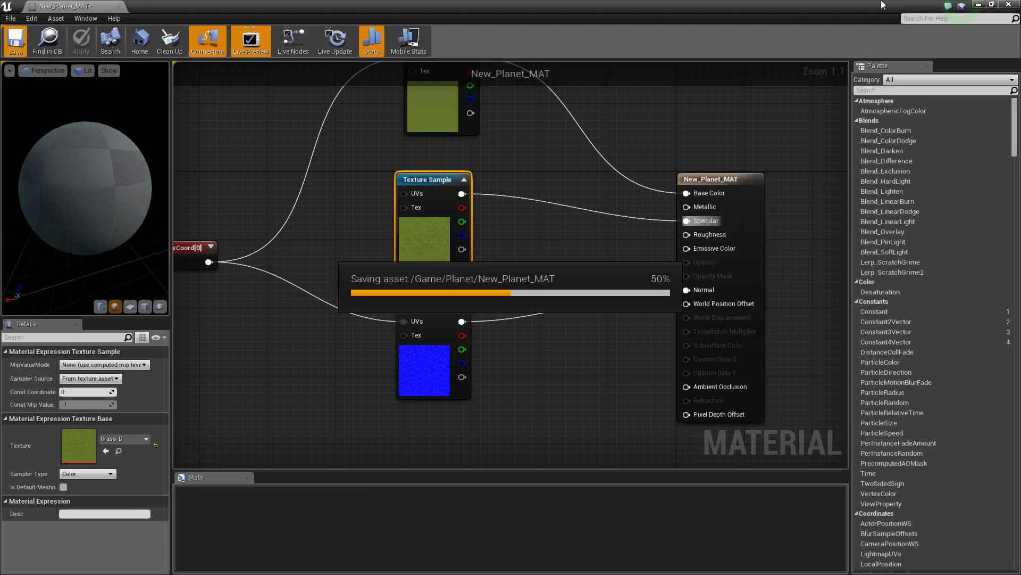
Playtest the level briefly, then reopen New_Planet_MAT
left_click(977, 5)
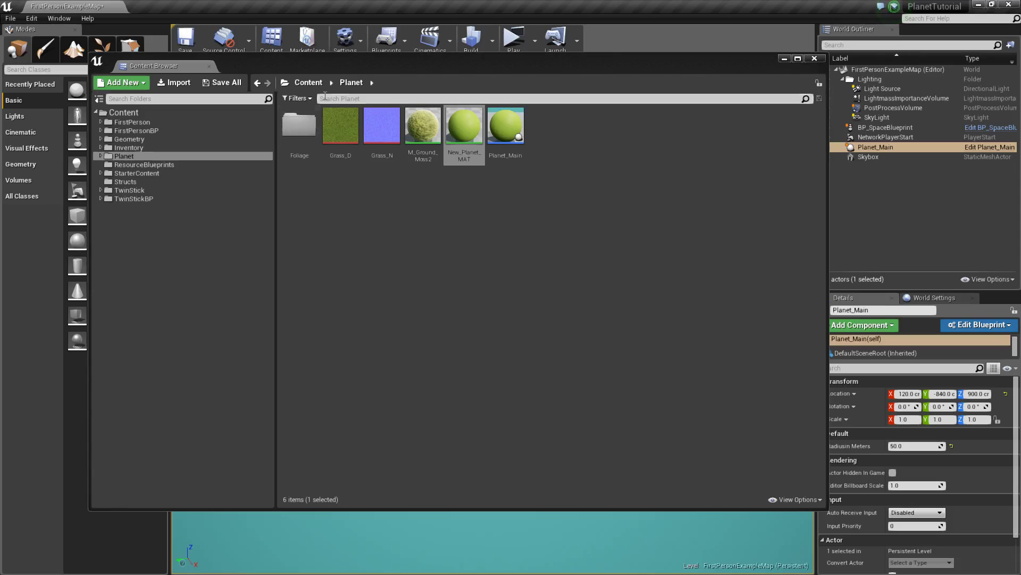
left_click(517, 47)
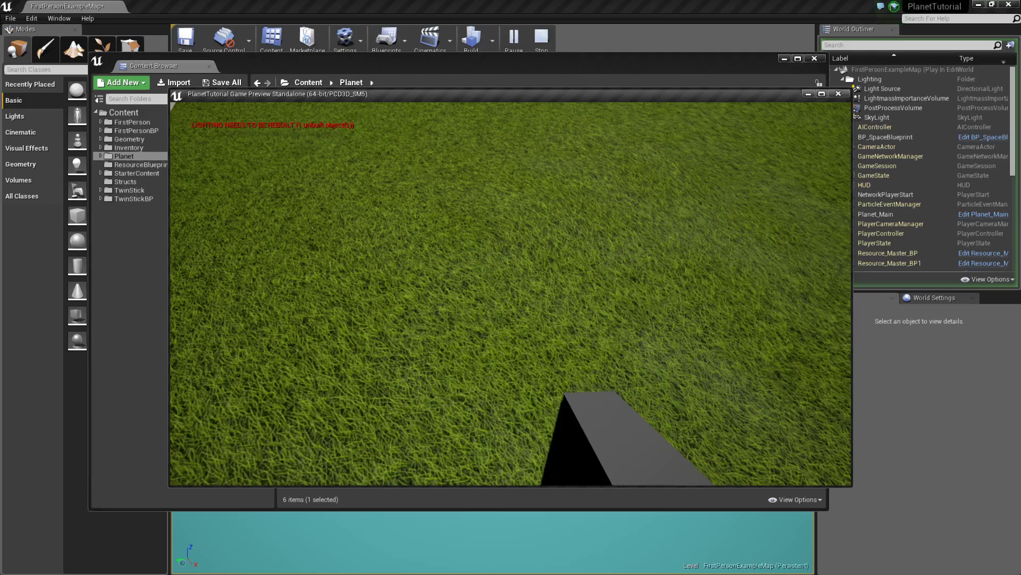
key("Escape")
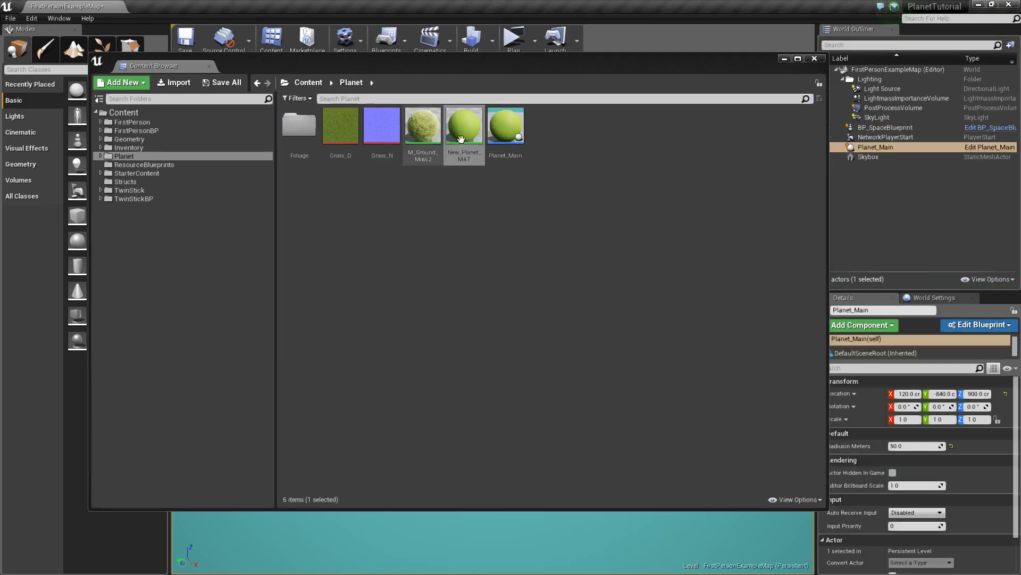
double_click(462, 123)
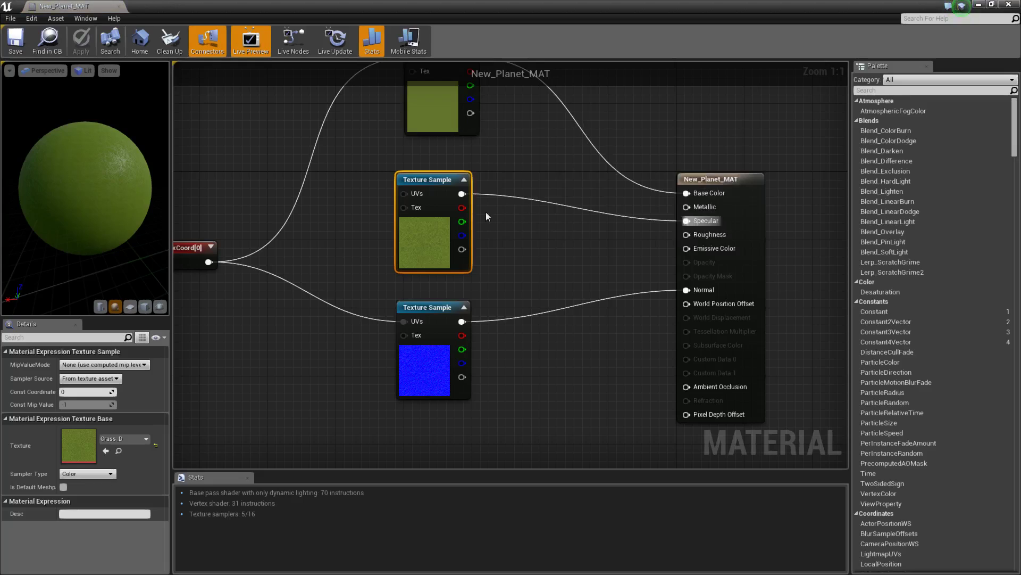
Replace the Specular texture sample with a Constant node of 0
key("Delete")
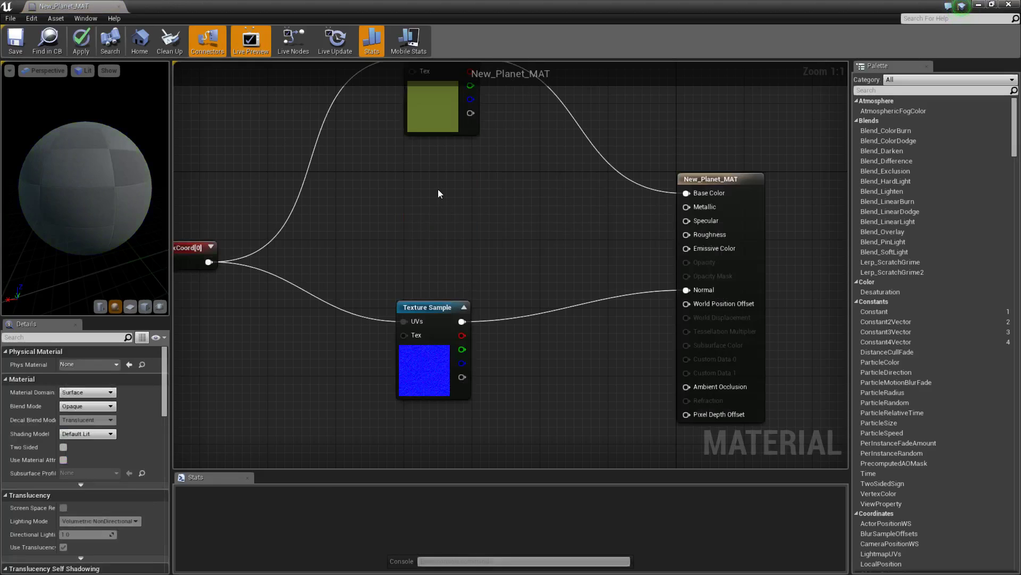
left_click(436, 174)
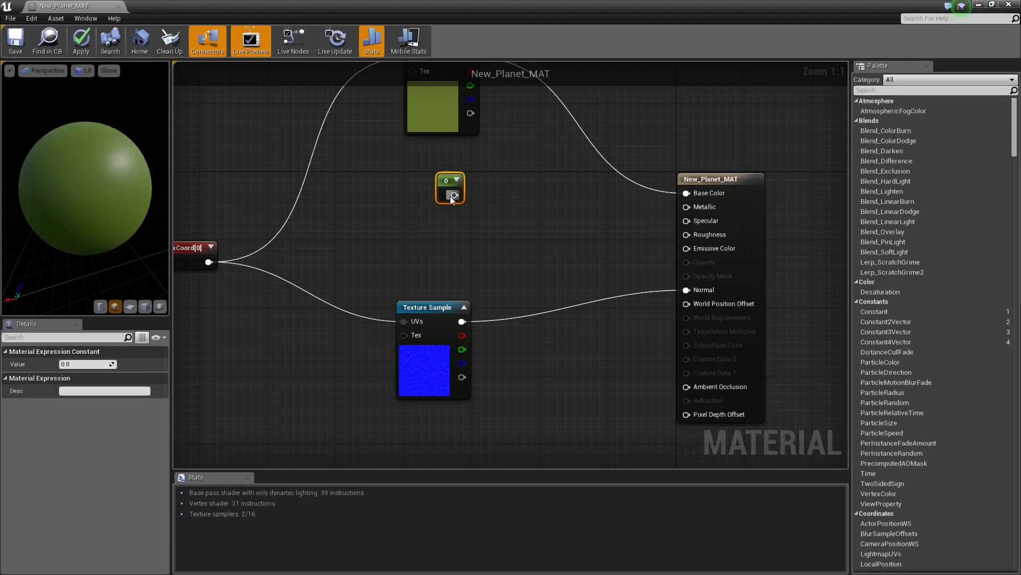
left_click_drag(453, 195, 687, 221)
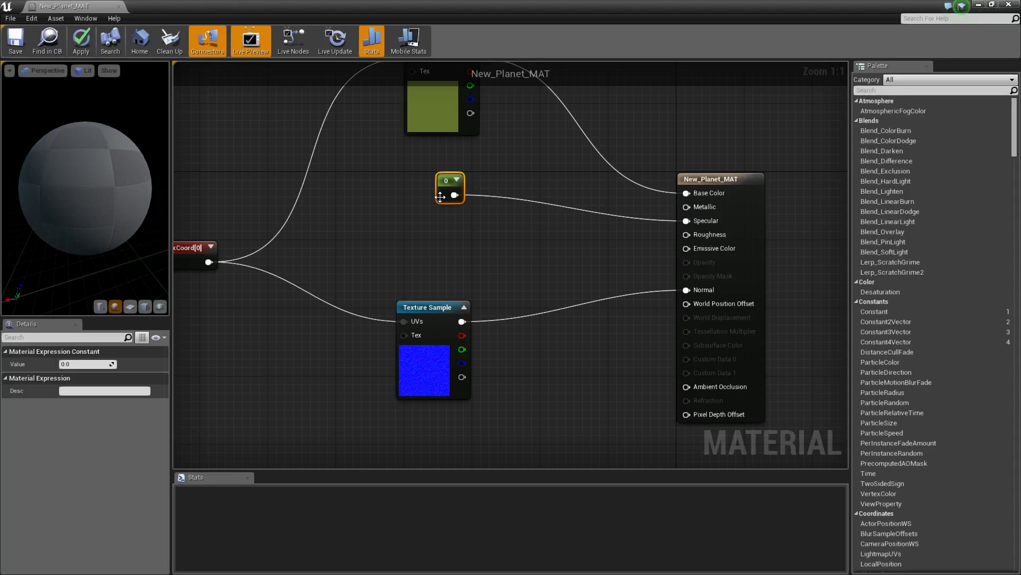
left_click_drag(440, 196, 417, 180)
Feed Roughness a Constant of 5, save the material, and start a game preview
left_click(414, 204)
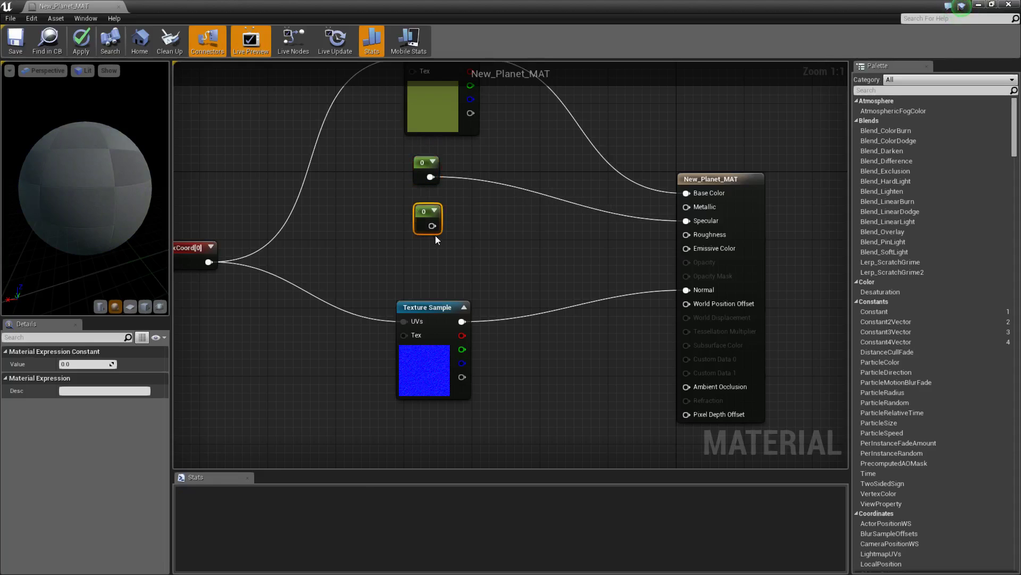
left_click_drag(432, 226, 687, 234)
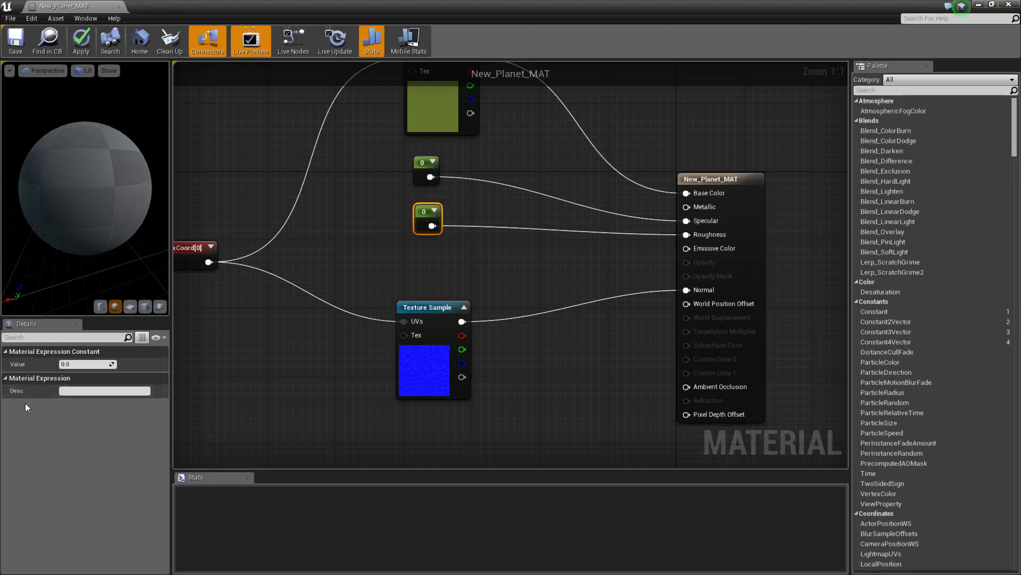
left_click(74, 364)
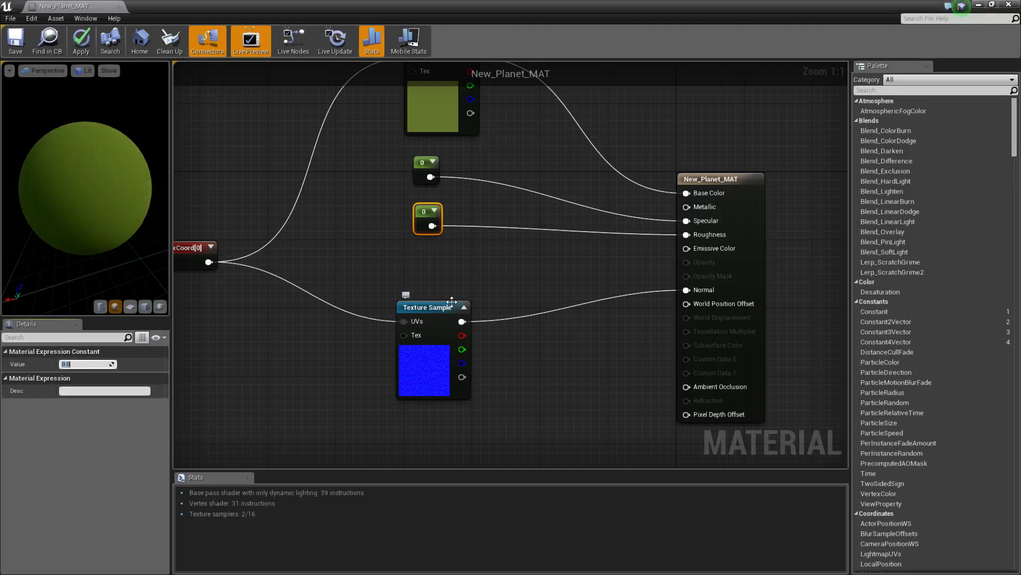
type("5")
key("Return")
left_click(15, 40)
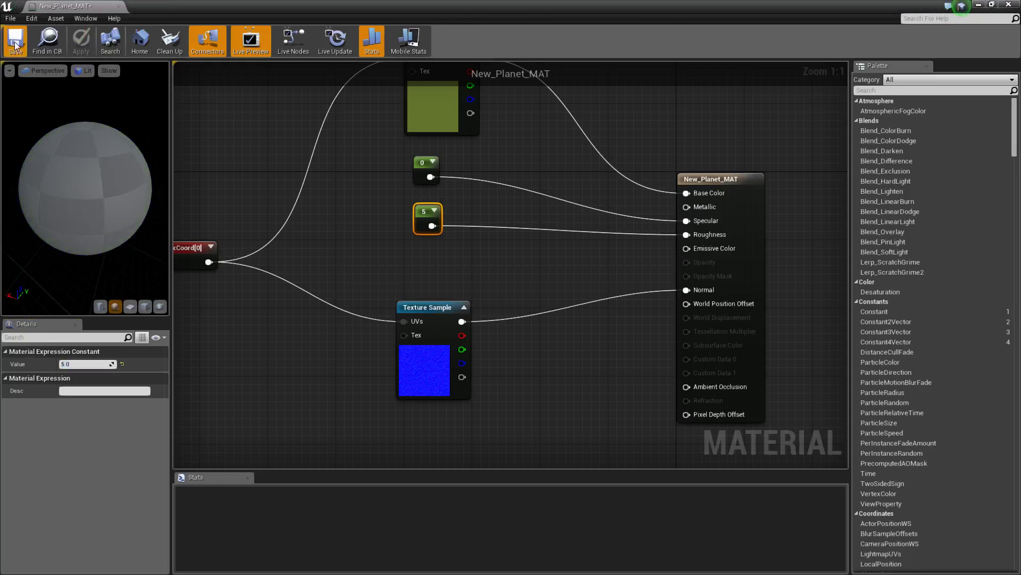
left_click(981, 5)
left_click(514, 38)
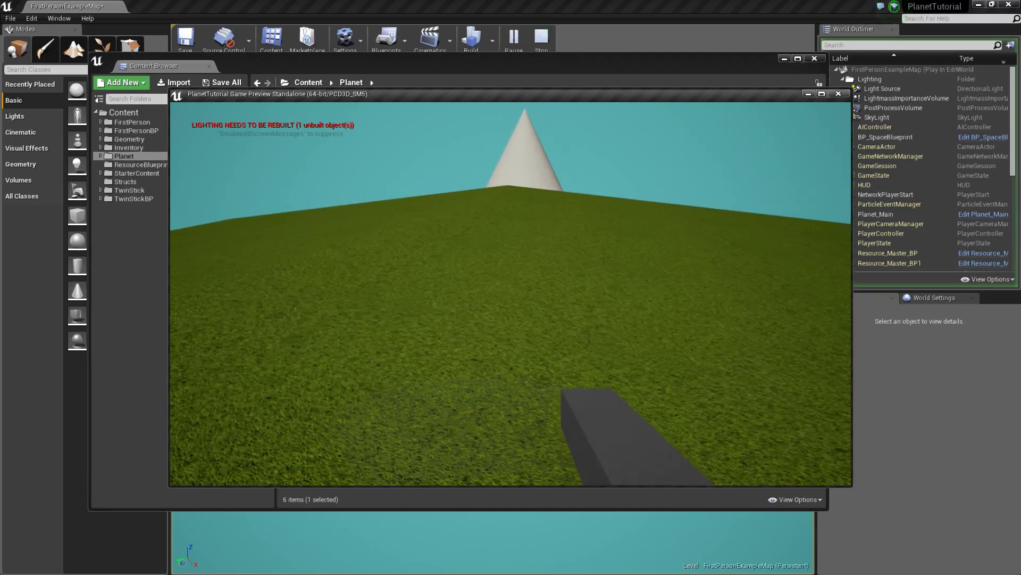
Stop the game preview after viewing the grass-covered planet
key("Escape")
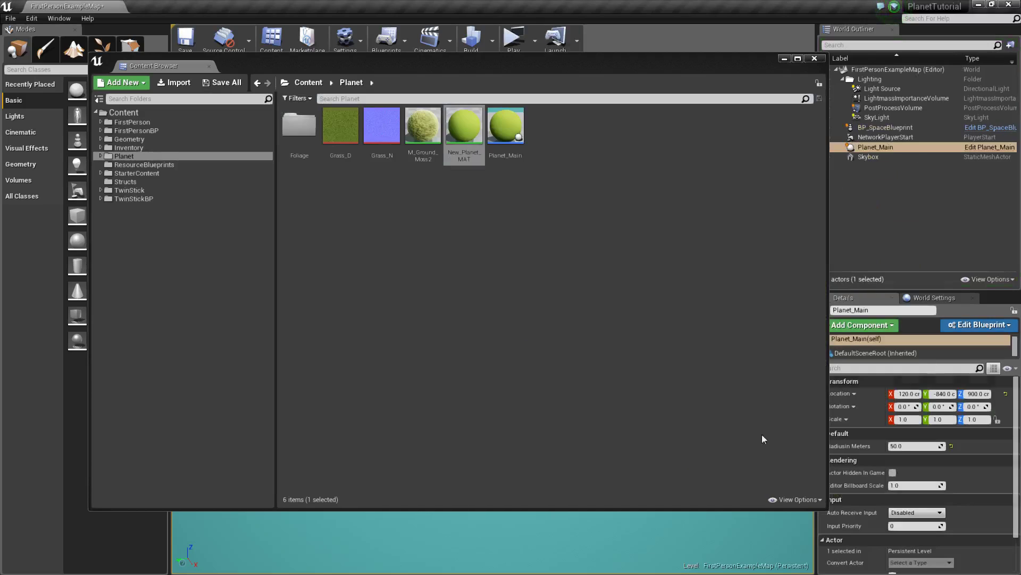